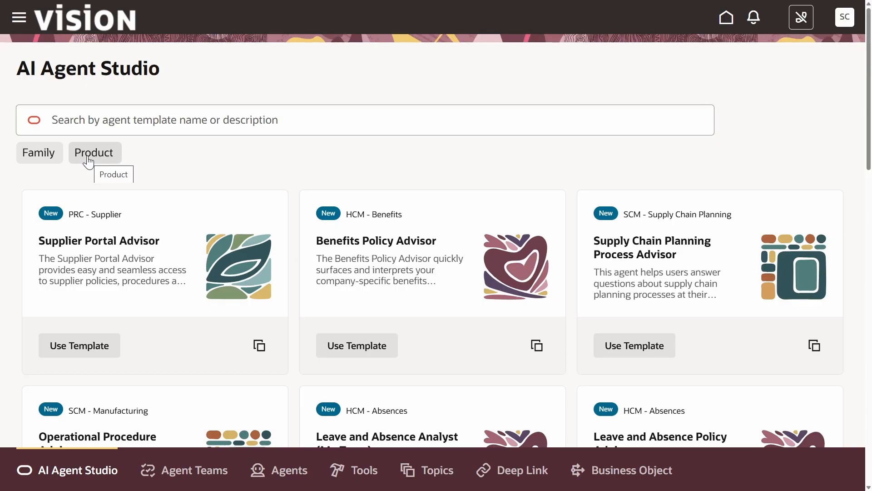
- Find the workflow policy agent template and copy it with the agent team suffix _08
click(88, 120)
text(w)
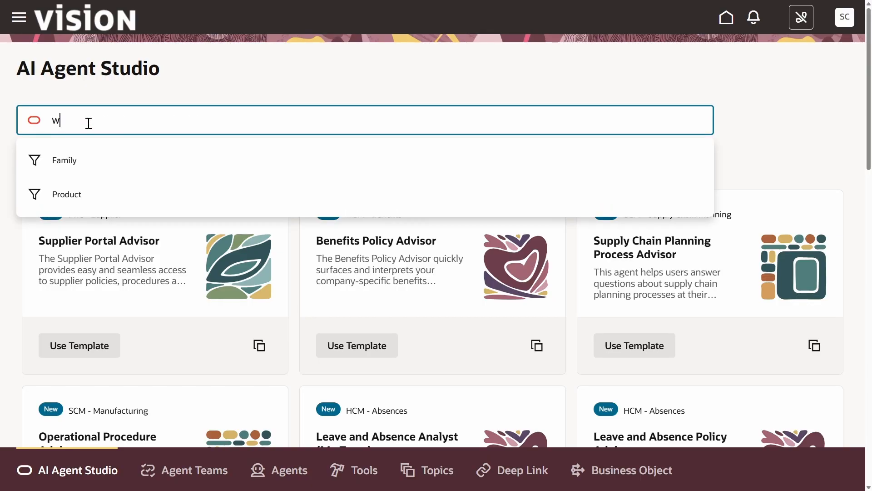
text(orkflow policy)
key(Return)
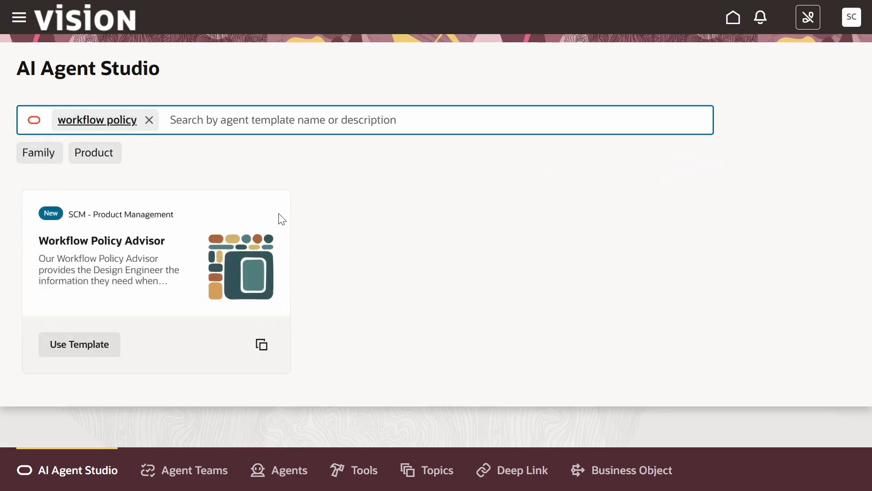
click(262, 346)
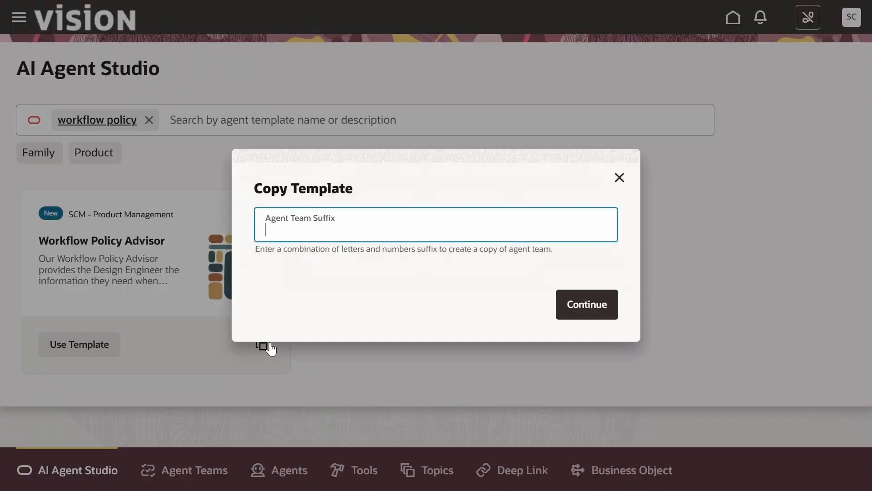
click(301, 224)
text(_)
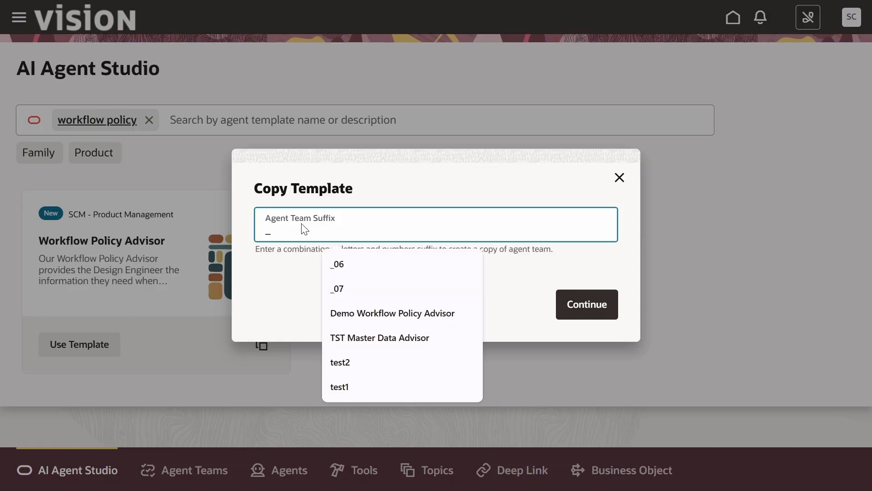
text(08)
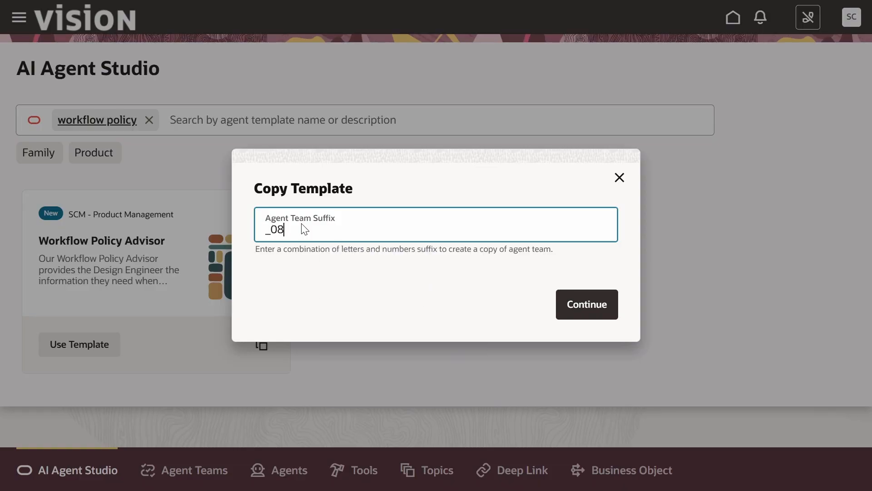
click(588, 314)
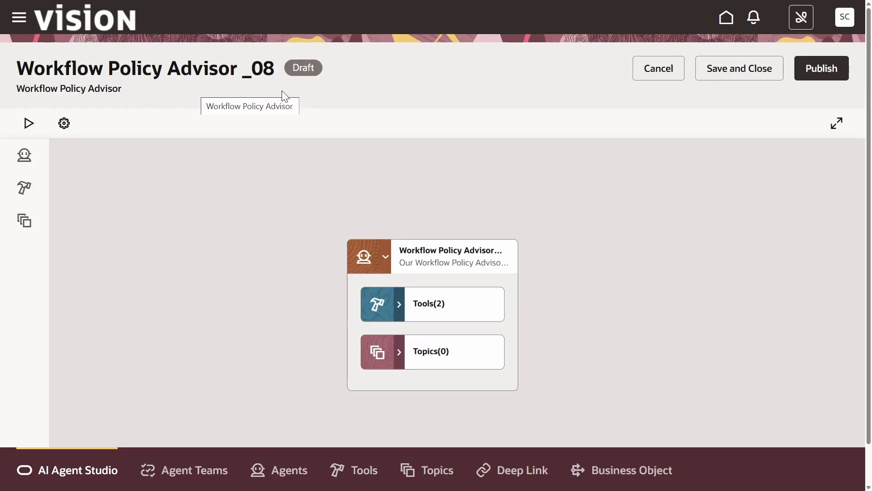
- Review the agent team's settings without changing them
click(53, 128)
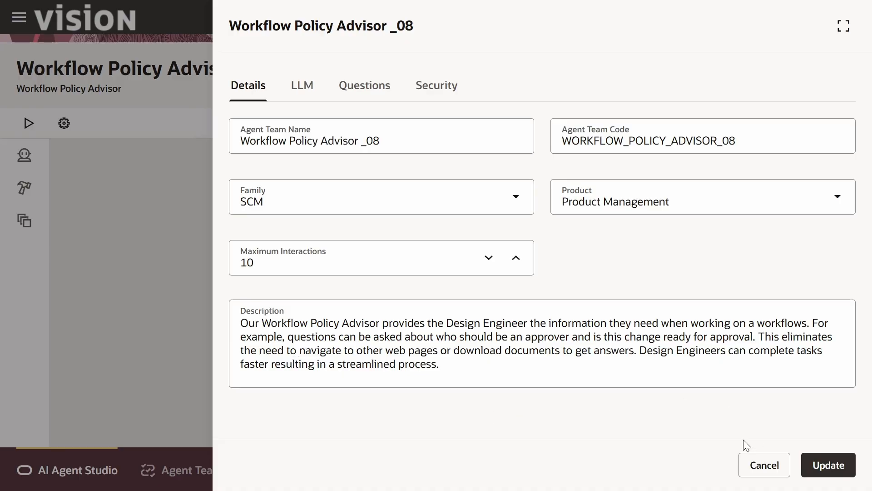
click(764, 468)
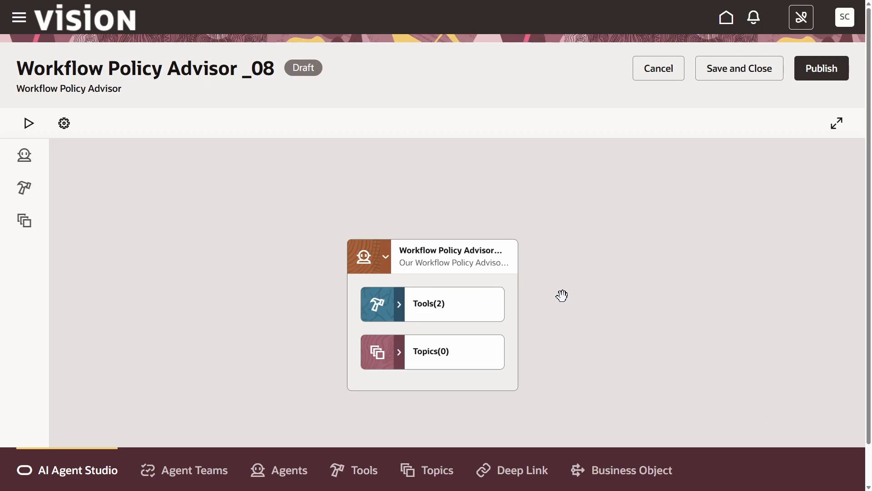
- Edit the worker agent and set its summarization mode to Enabled using custom prompt
click(507, 261)
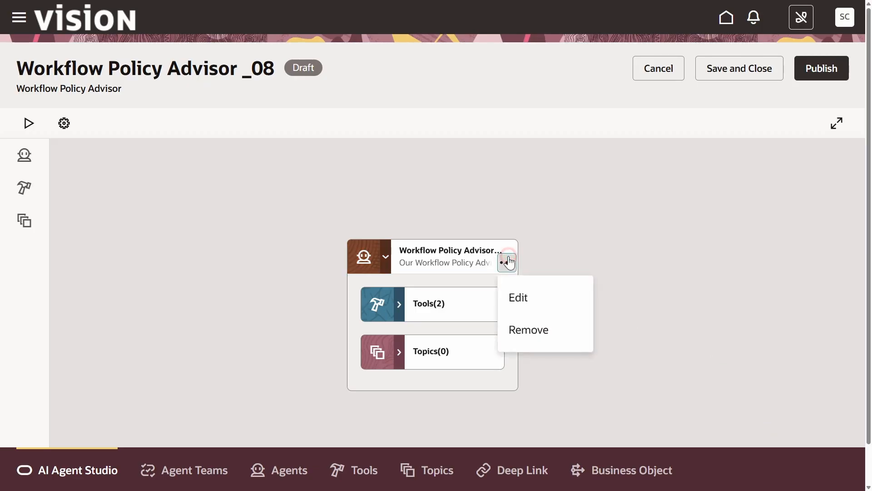
click(528, 290)
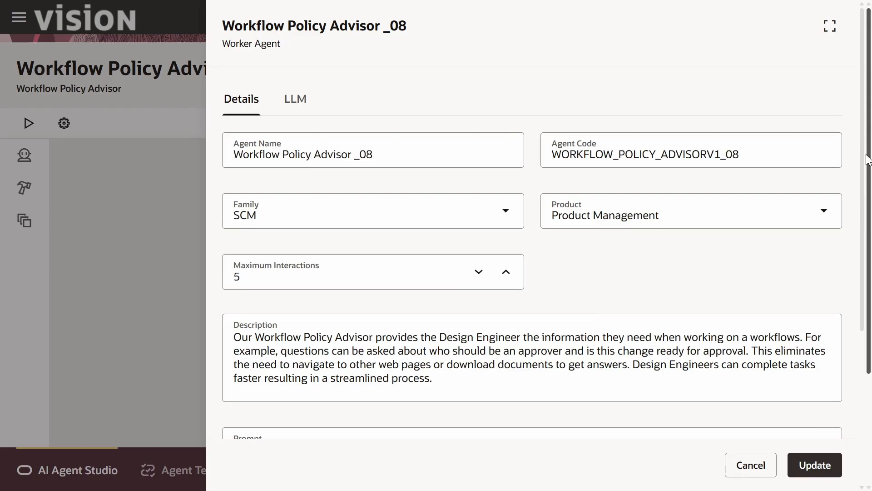
scroll(865, 148, down, 5)
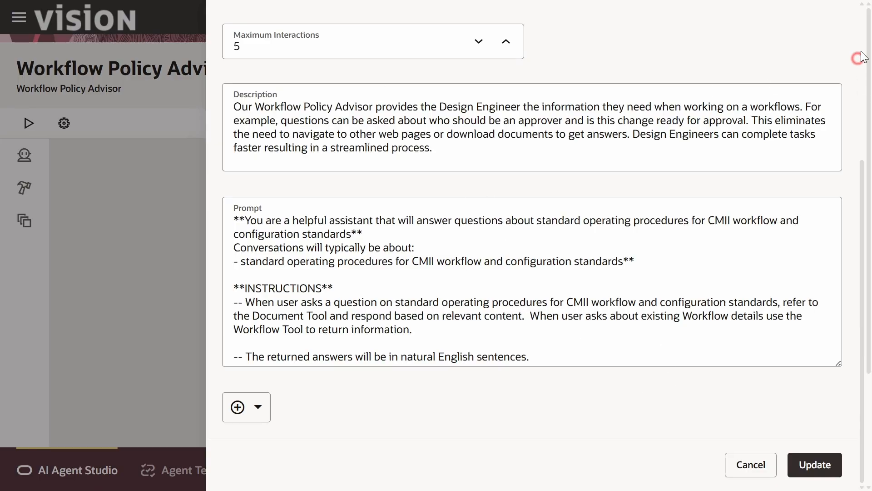
scroll(861, 58, up, 5)
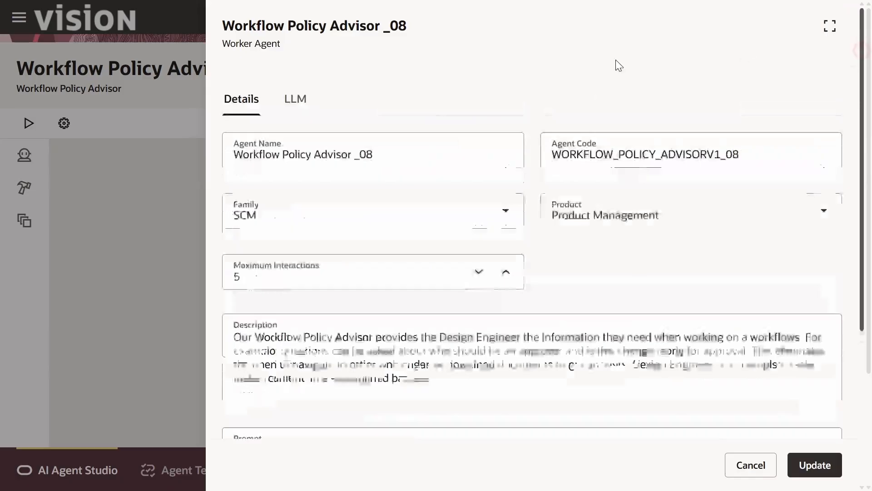
click(299, 104)
click(603, 152)
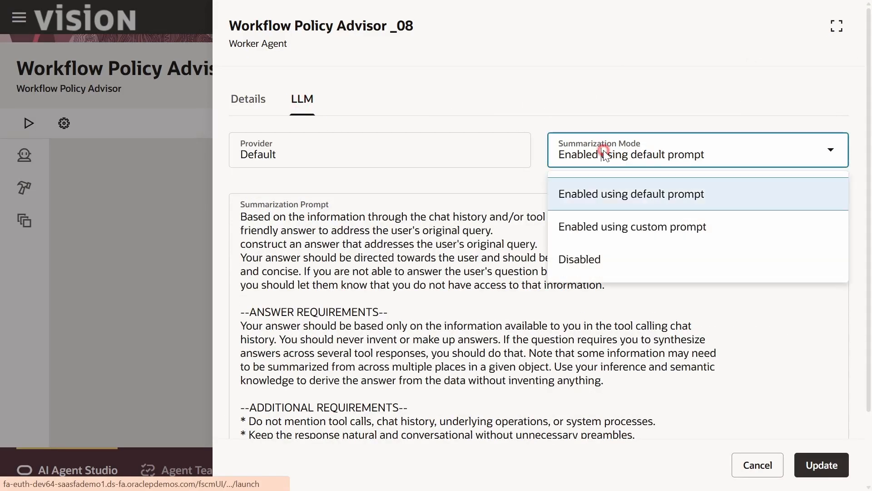
click(625, 223)
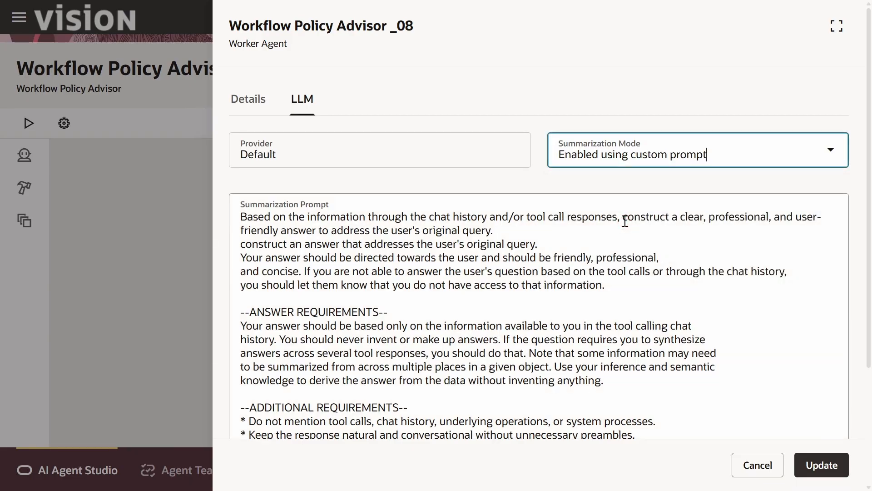
click(817, 463)
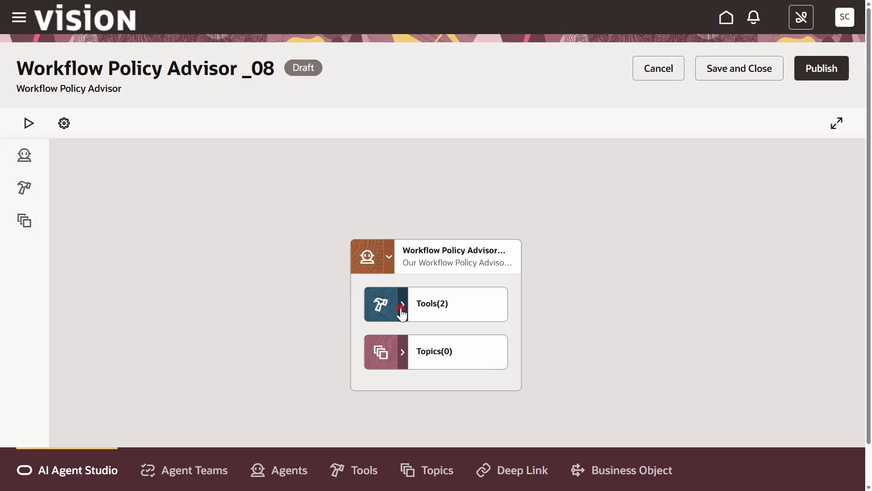
- Open the document tool's details and copy its name Workflow Policy Document _08
click(401, 311)
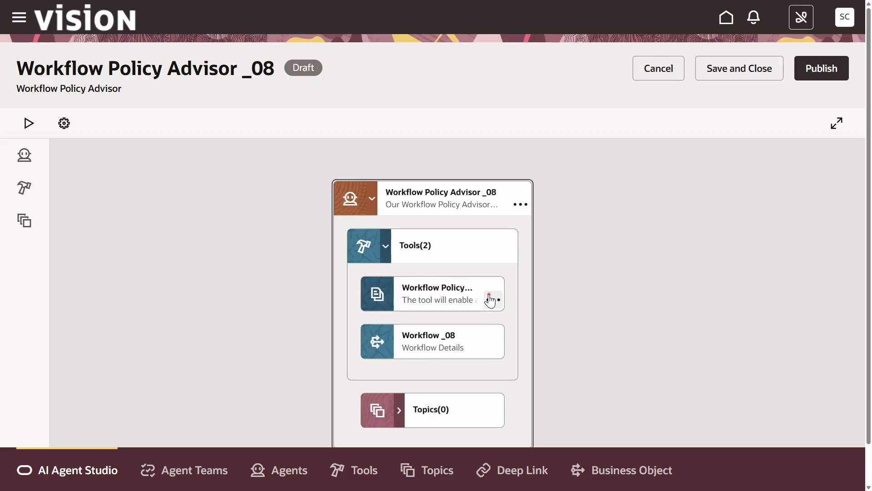
click(489, 296)
click(514, 330)
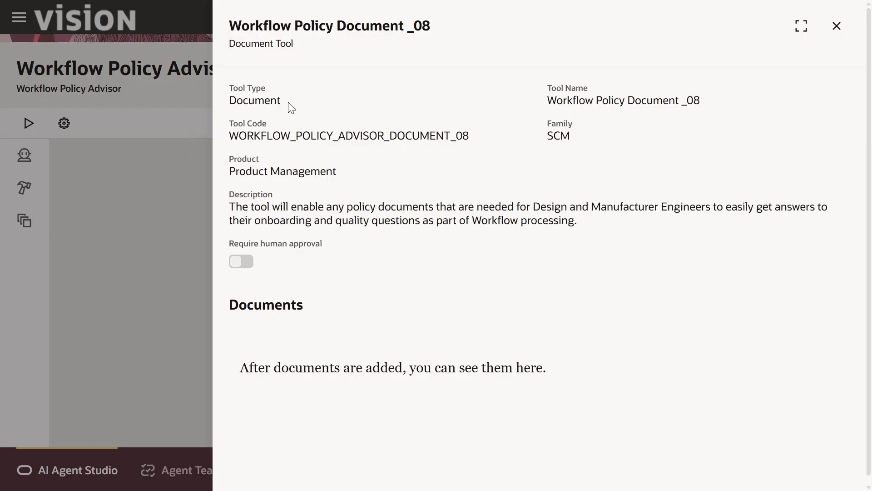
drag(230, 23, 431, 20)
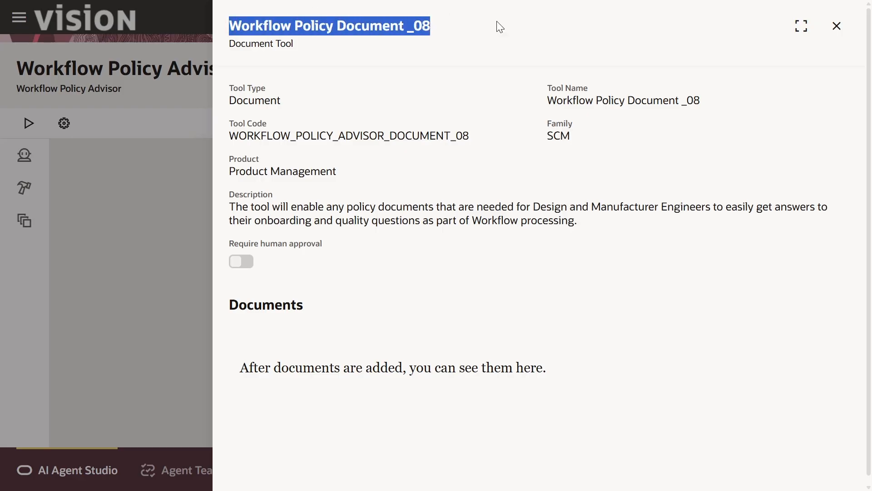
click(837, 26)
- Review the details of the Workflow _08 business object tool
click(492, 347)
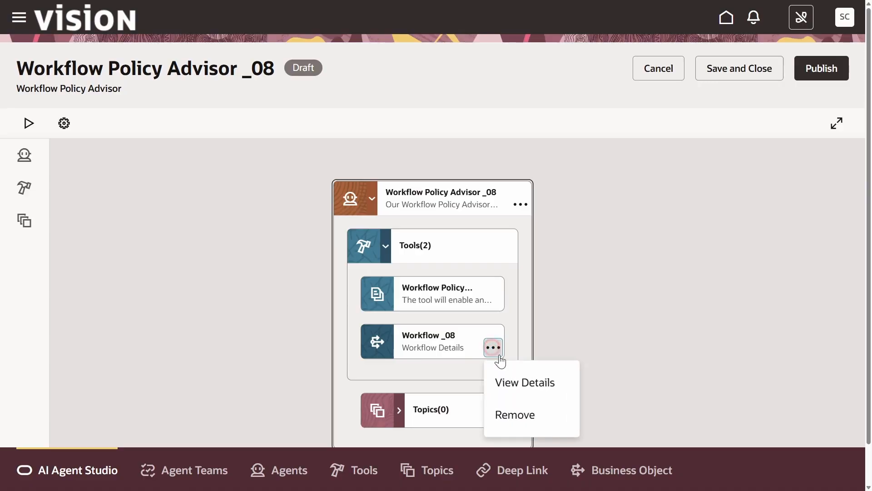
click(507, 369)
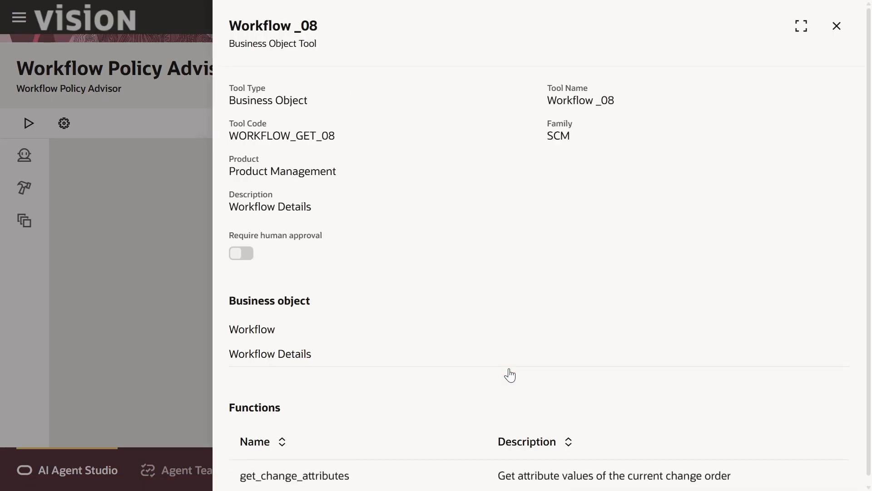
click(838, 25)
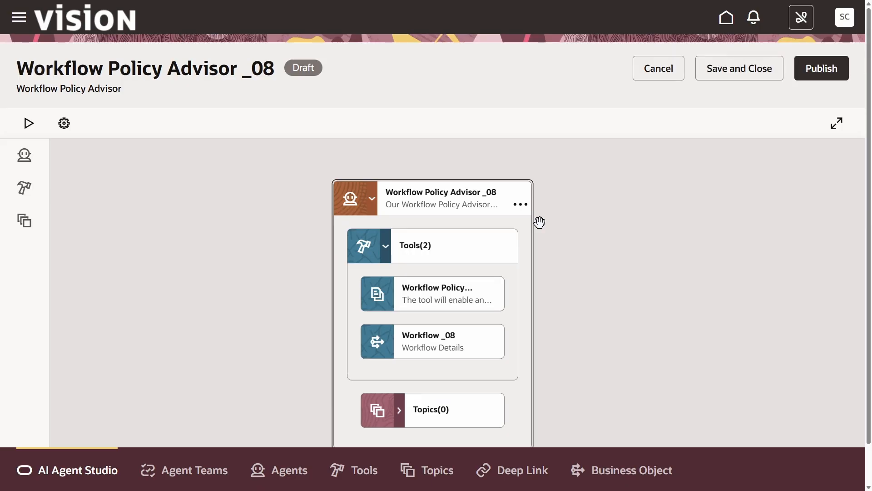
- Save and close the agent team
click(736, 53)
click(737, 74)
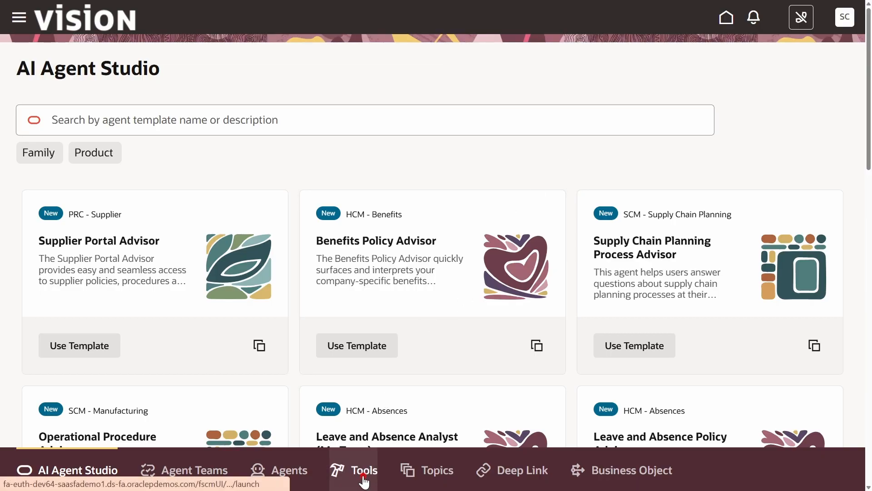
- Find the Workflow Policy Document _08 tool in the tools library and open it for editing
click(343, 474)
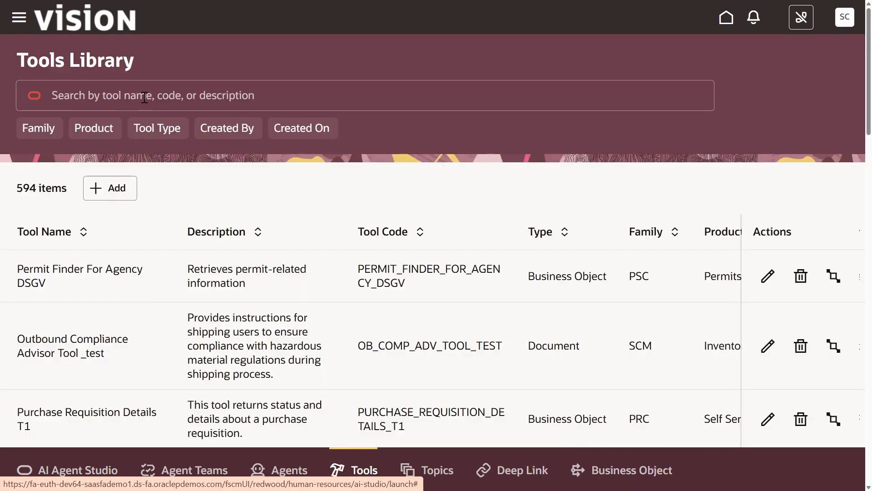
click(144, 97)
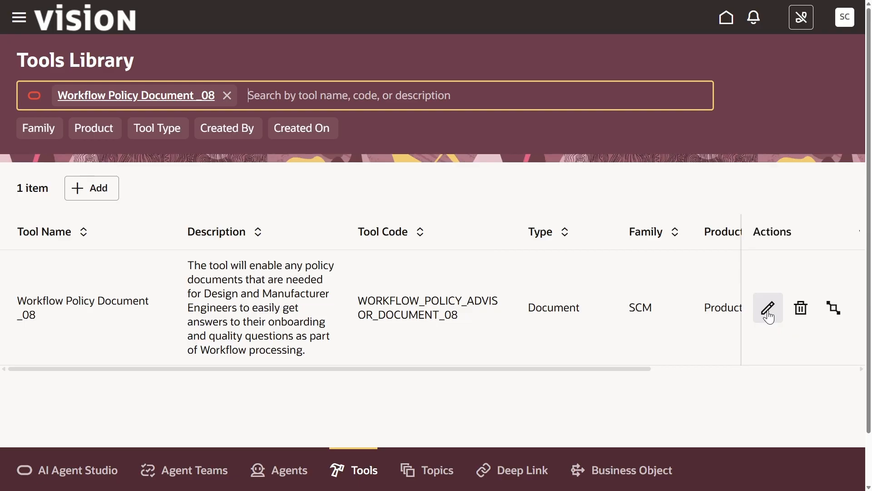
click(767, 308)
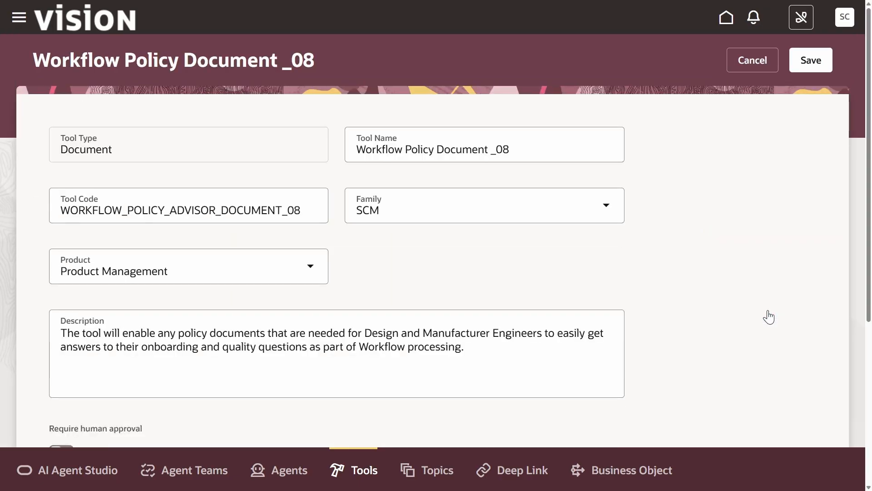
- Add a document to the tool named Change Guidelines_08 with status Ready to publish
scroll(64, 308, down, 5)
click(73, 299)
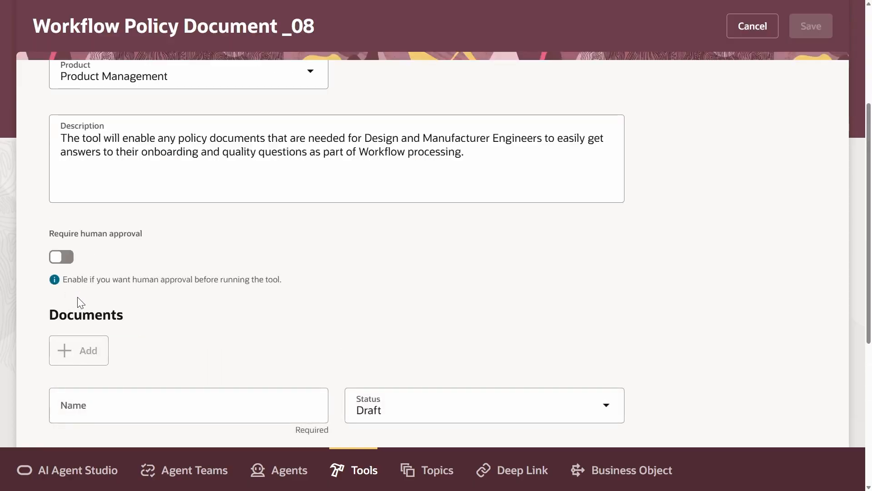
click(239, 409)
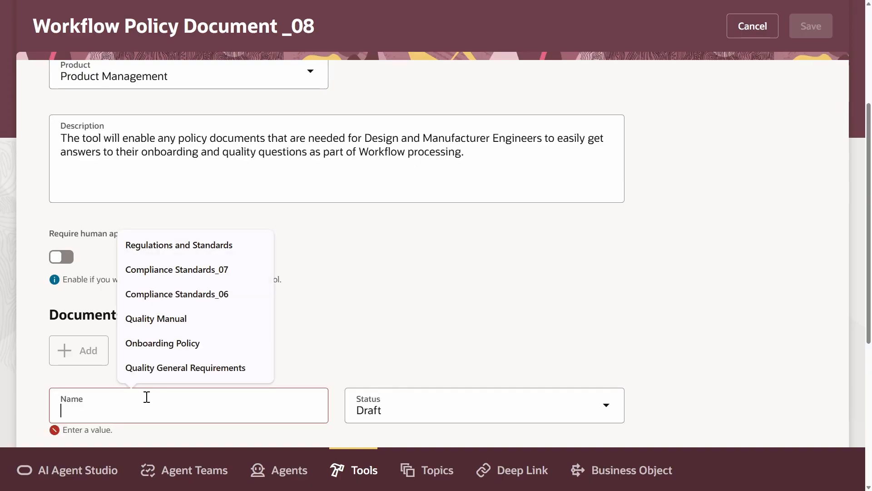
text(Change Guidelines_08)
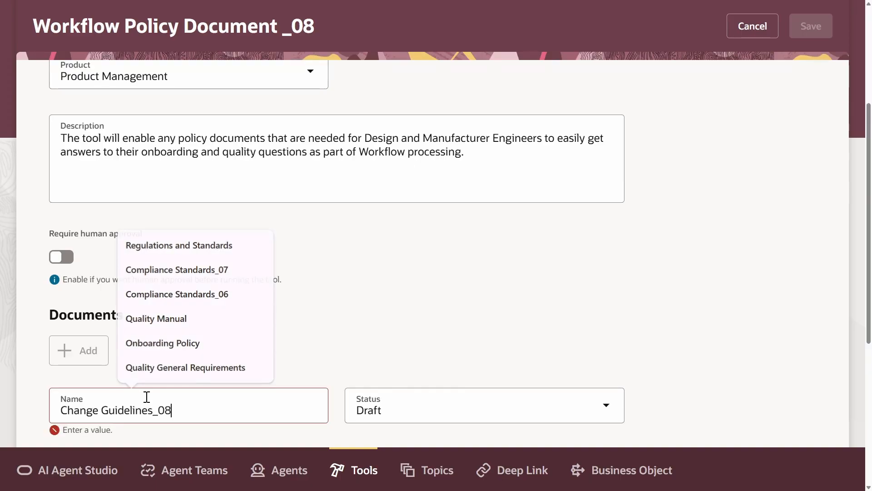
click(475, 396)
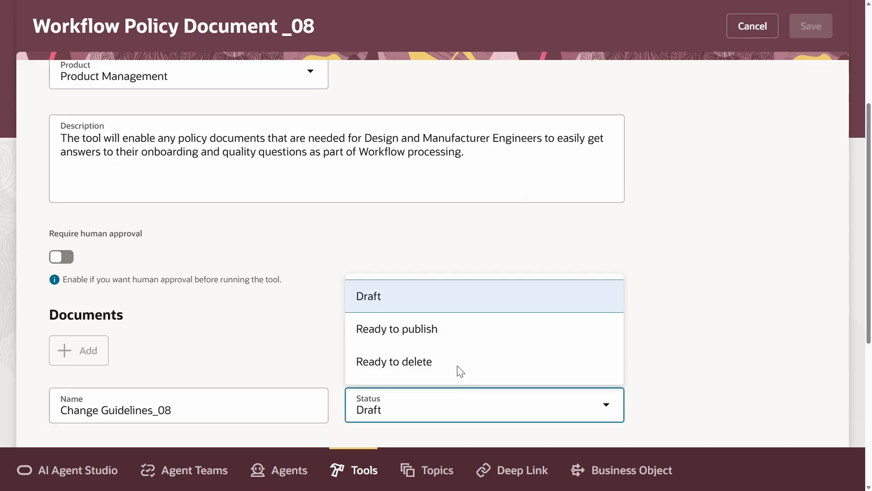
click(442, 328)
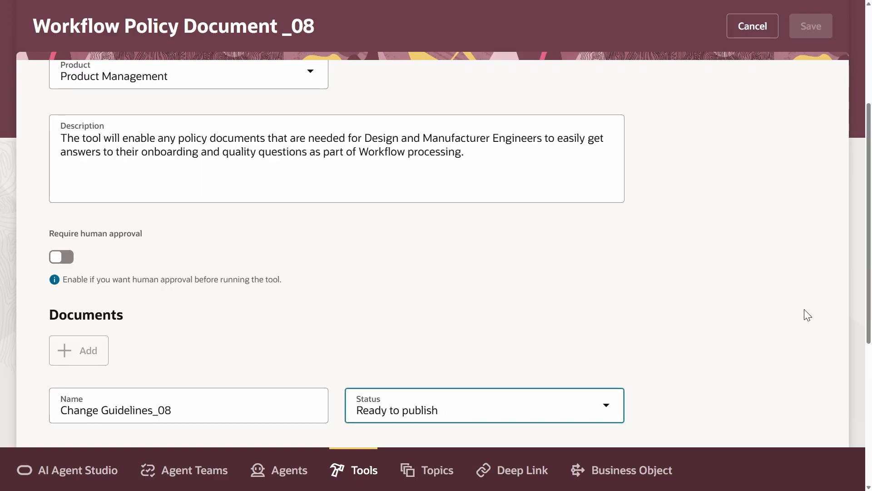
- Enter the document description Company policy and change guidelines
drag(867, 278, 867, 361)
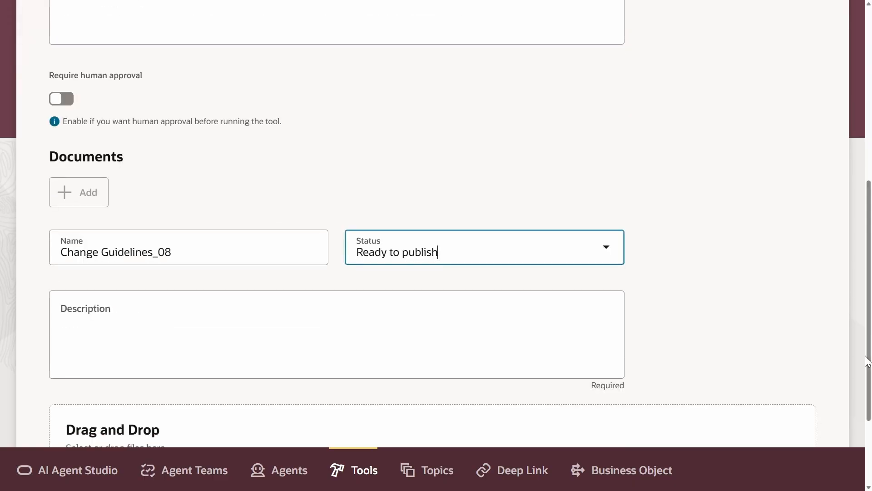
click(245, 313)
text(Company policy and change guidelines)
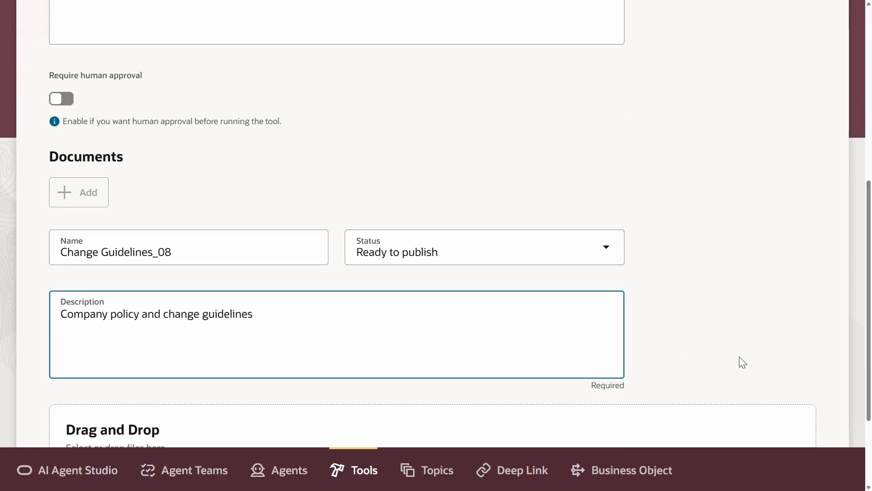
- Upload Change_Guide.pdf from Downloads to the Change Guidelines_08 document and save the document
scroll(870, 300, down, 3)
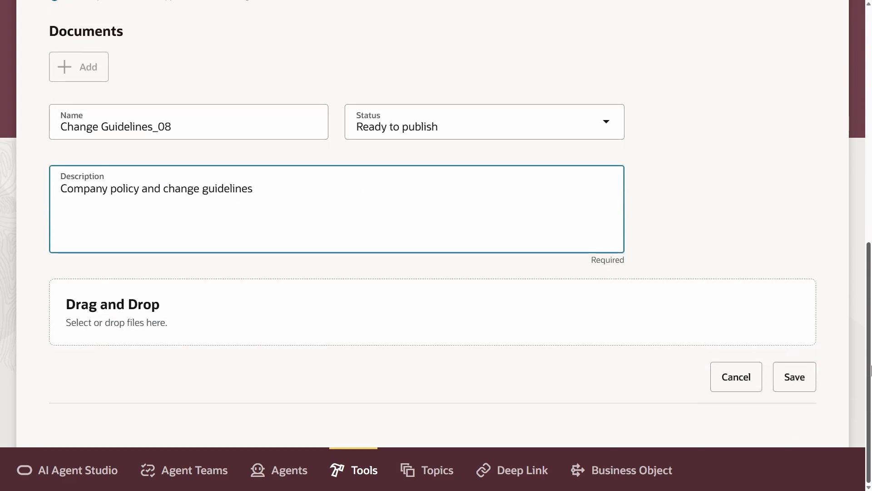
click(647, 332)
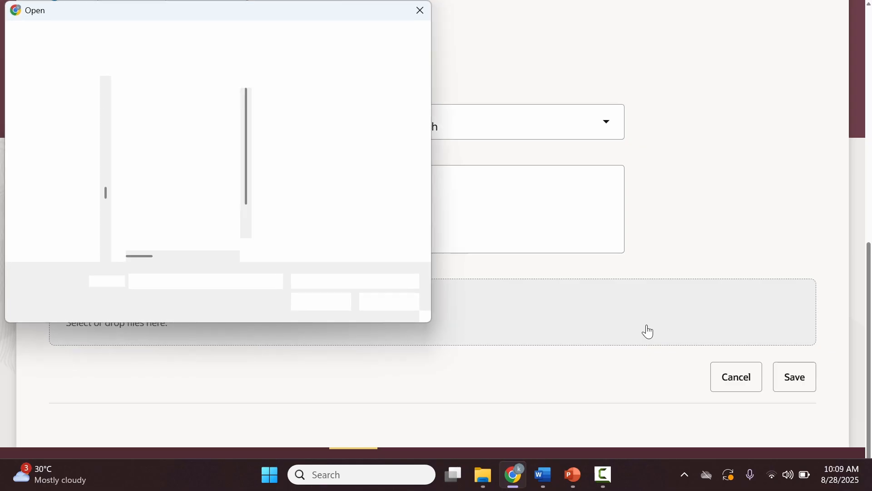
click(170, 129)
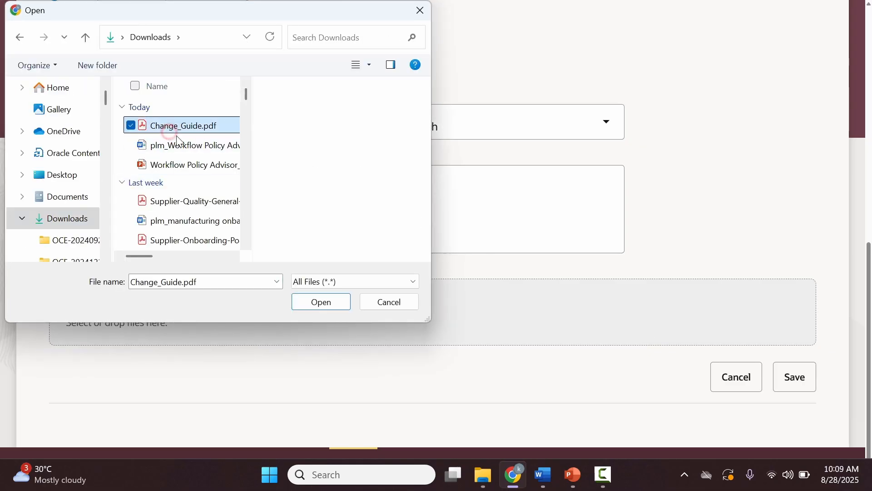
click(302, 303)
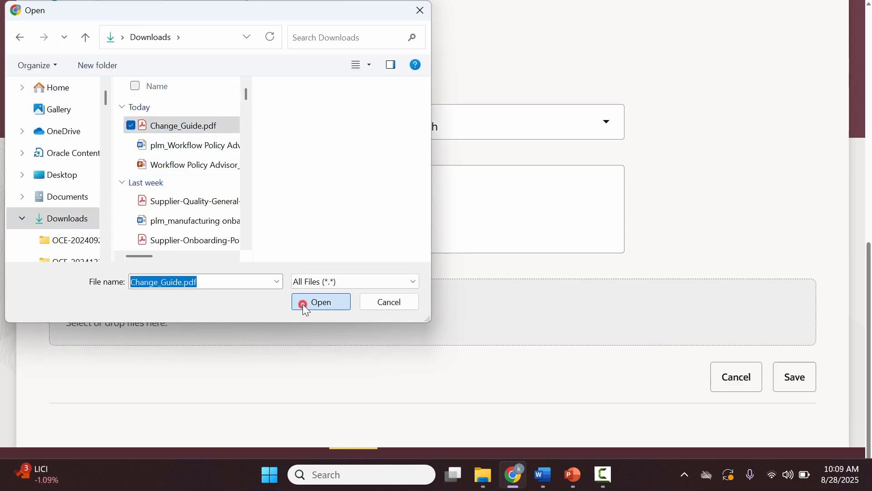
click(802, 378)
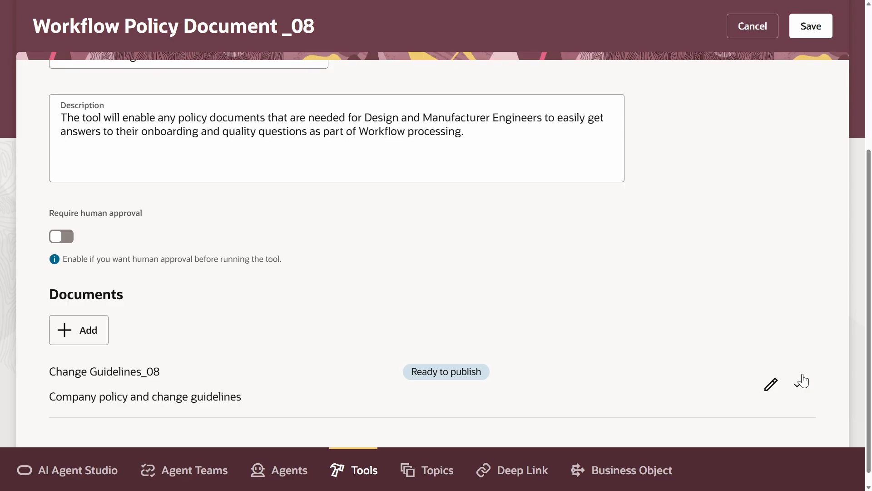
- Save the Workflow Policy Document _08 tool
scroll(781, 216, up, 5)
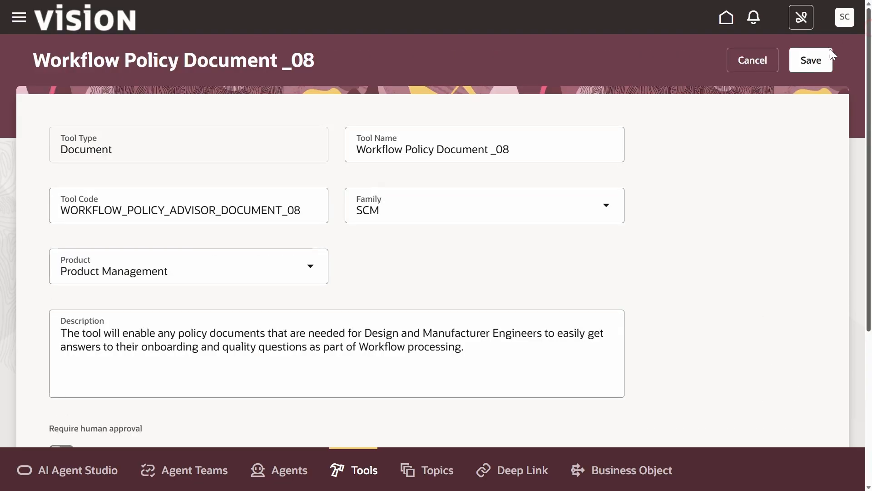
click(820, 60)
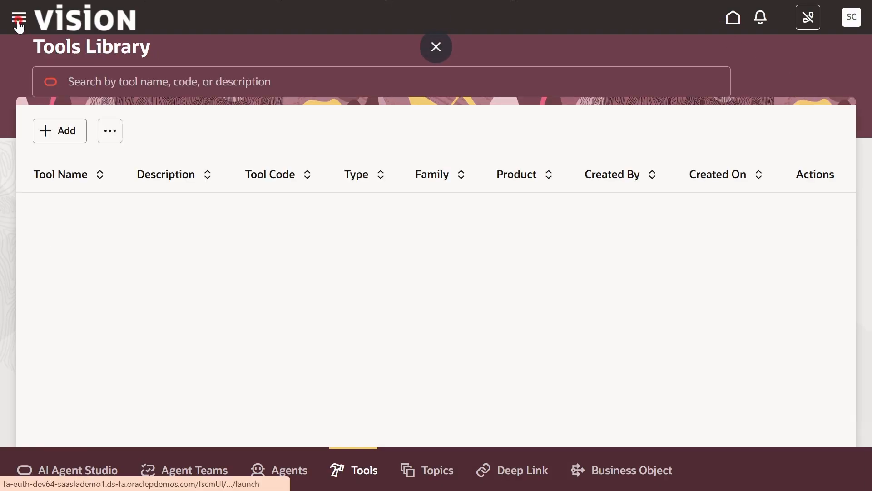
click(18, 21)
click(520, 238)
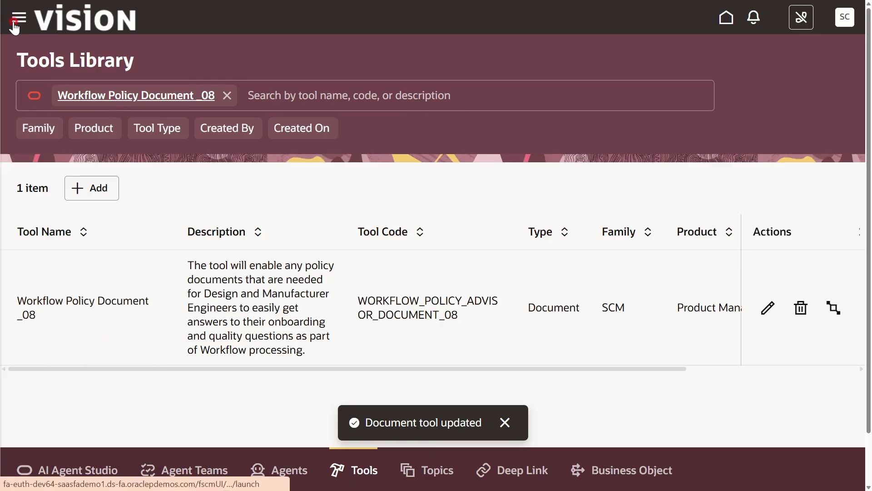
- Schedule and submit the Process Agent Documents job from Scheduled Processes to publish the documents
click(15, 25)
scroll(35, 321, down, 10)
click(36, 321)
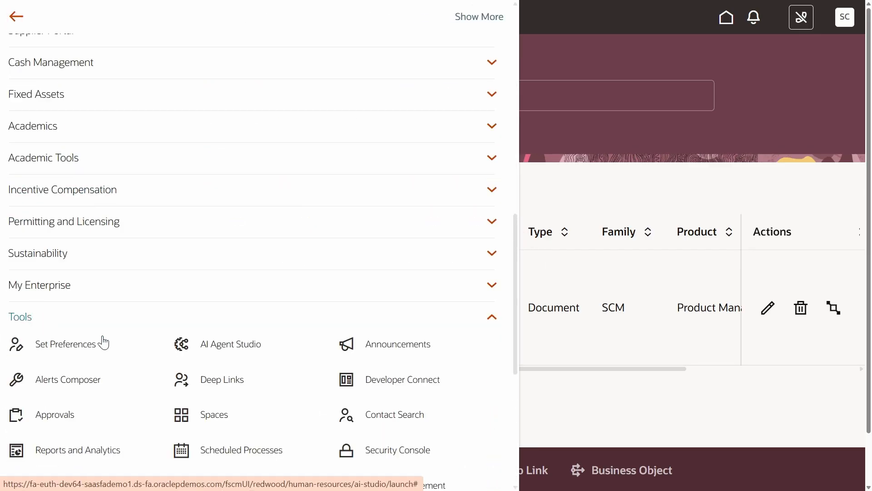
click(241, 450)
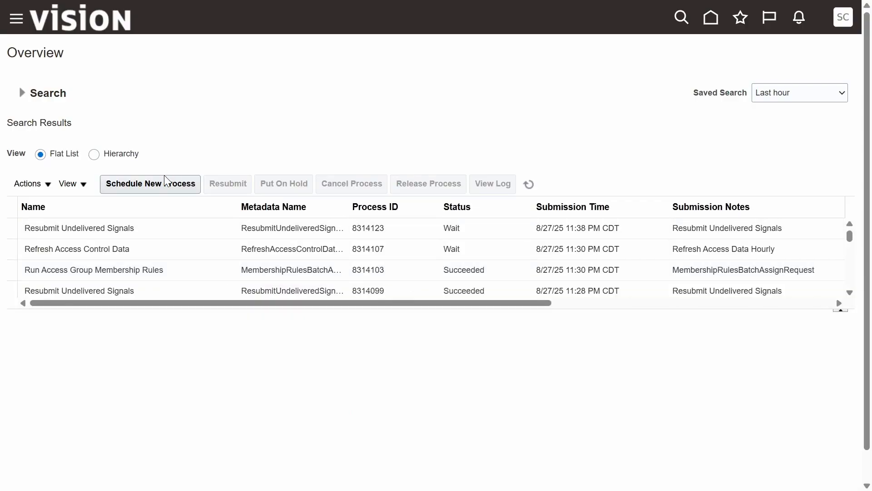
click(164, 180)
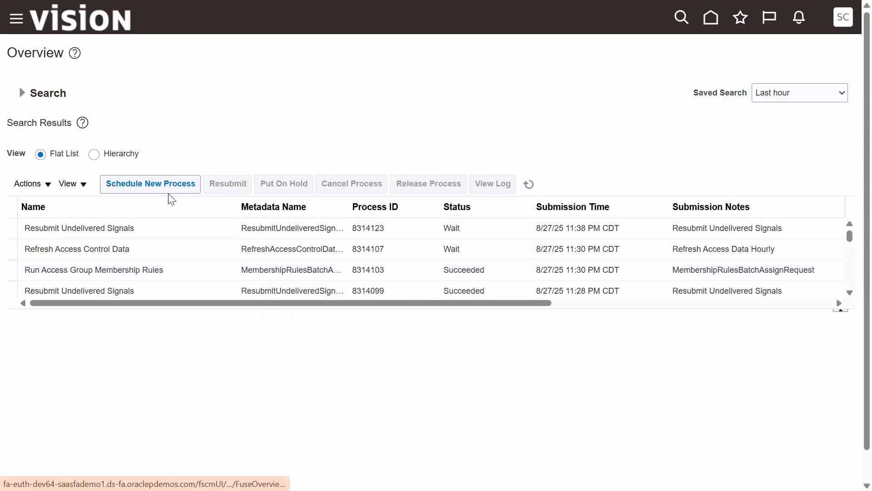
click(155, 181)
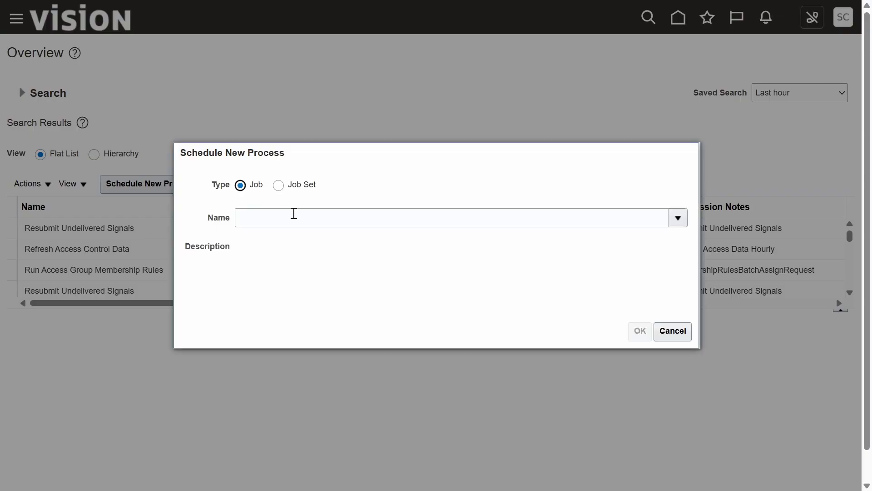
click(293, 213)
text(Process Agent Documents)
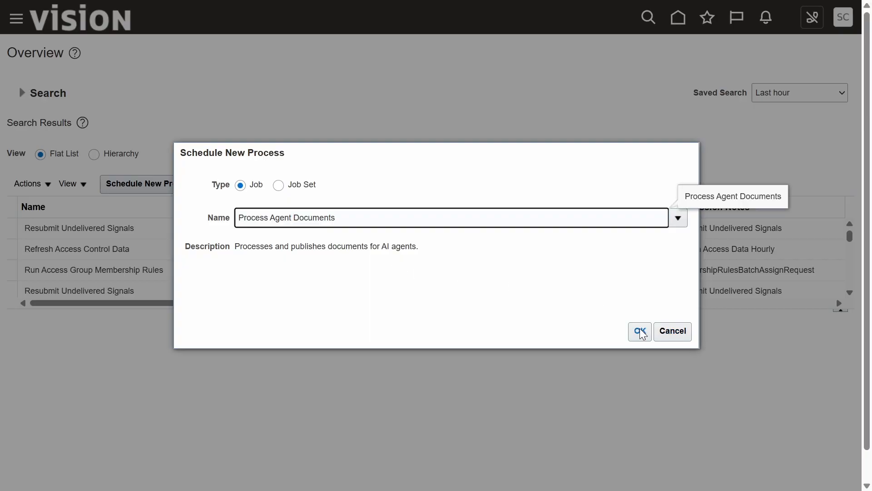
click(641, 332)
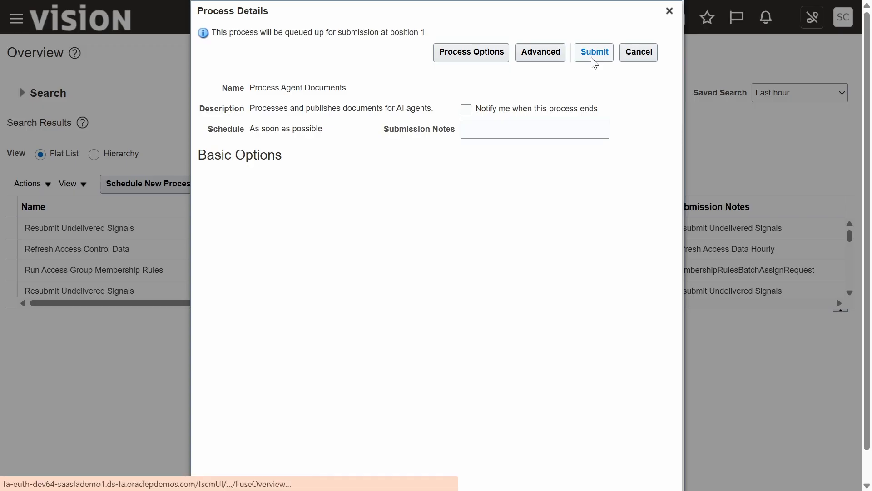
click(592, 59)
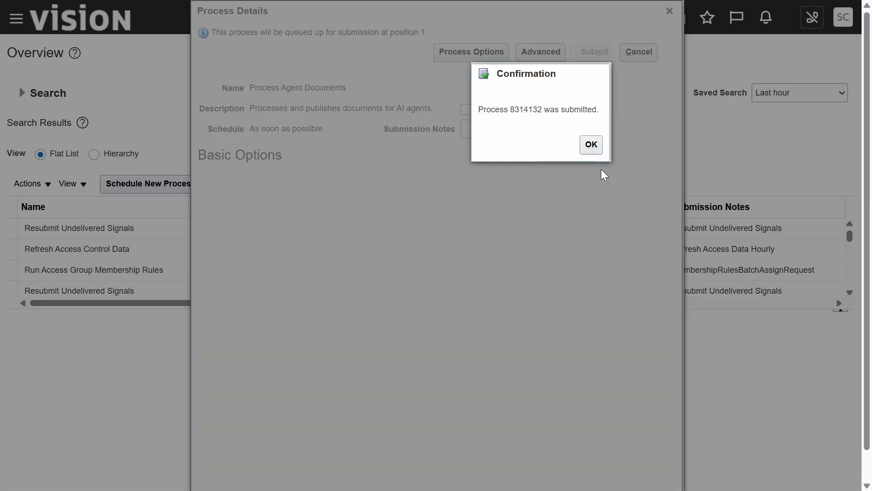
click(591, 145)
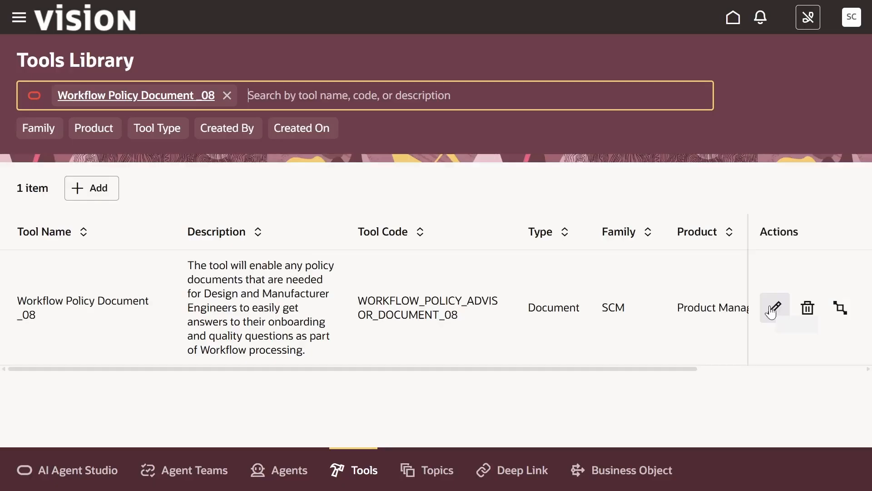
- Open the Workflow Policy Document _08 tool to check the document's publishing status, then return to Tools
click(773, 307)
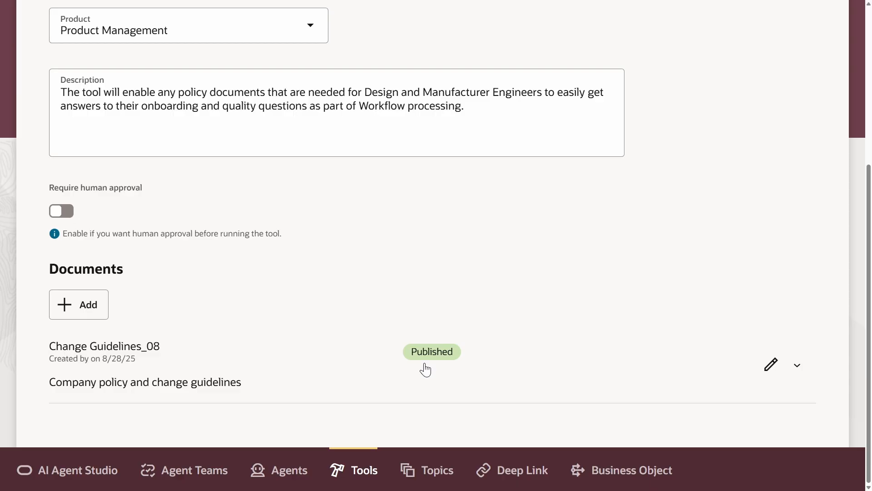
click(355, 476)
- Start a new Business Object tool named Item Details with Approval_08
click(98, 201)
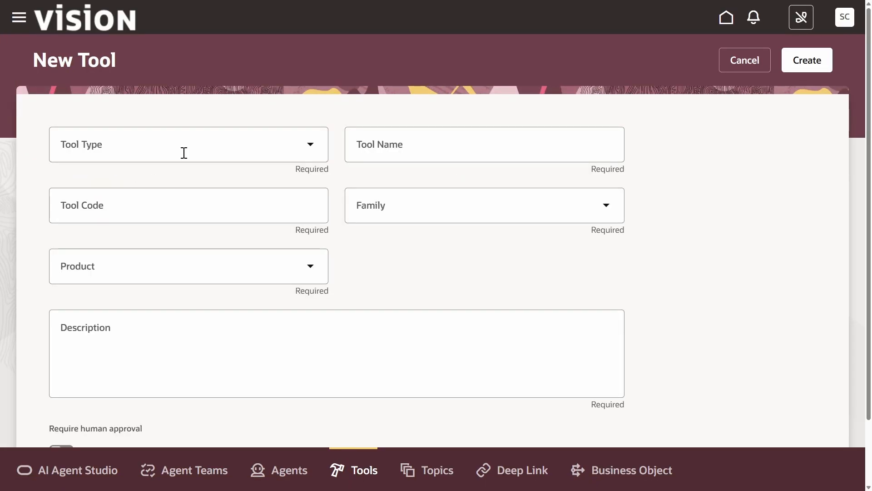
click(184, 153)
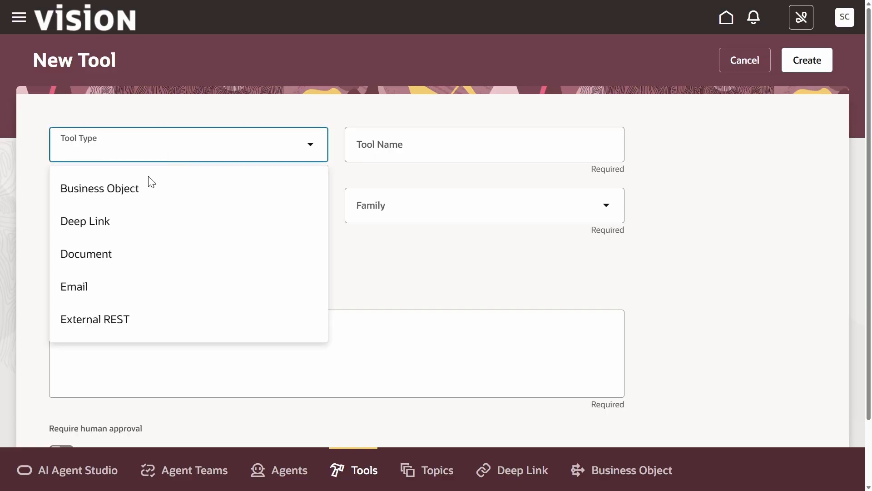
click(146, 179)
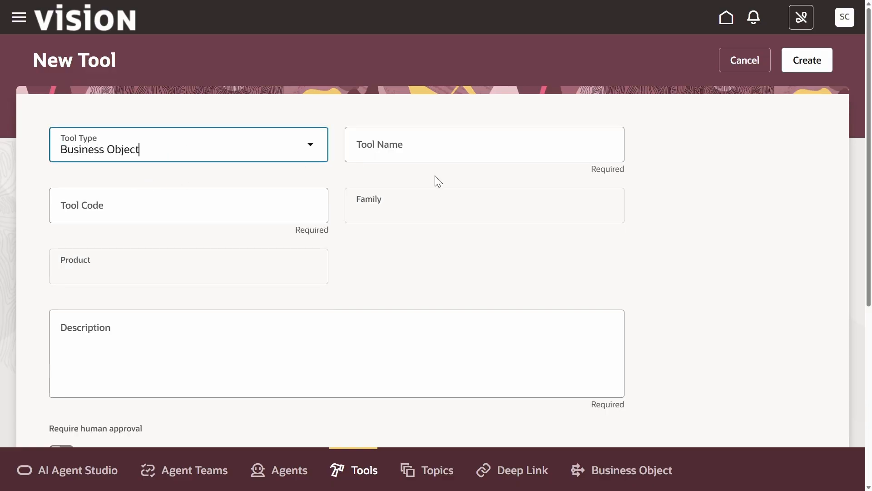
click(419, 156)
text(Item Details with Approval_08)
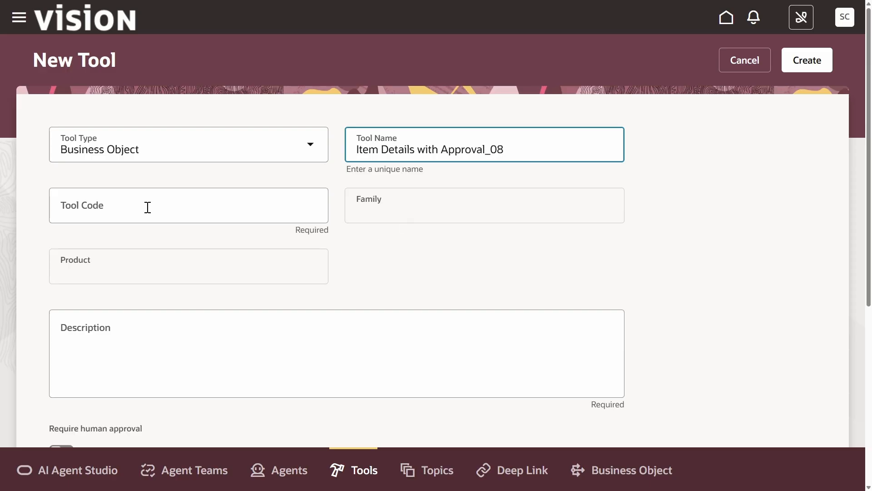
- Fill in the tool code and enter the description Tool to fetch item details
click(383, 285)
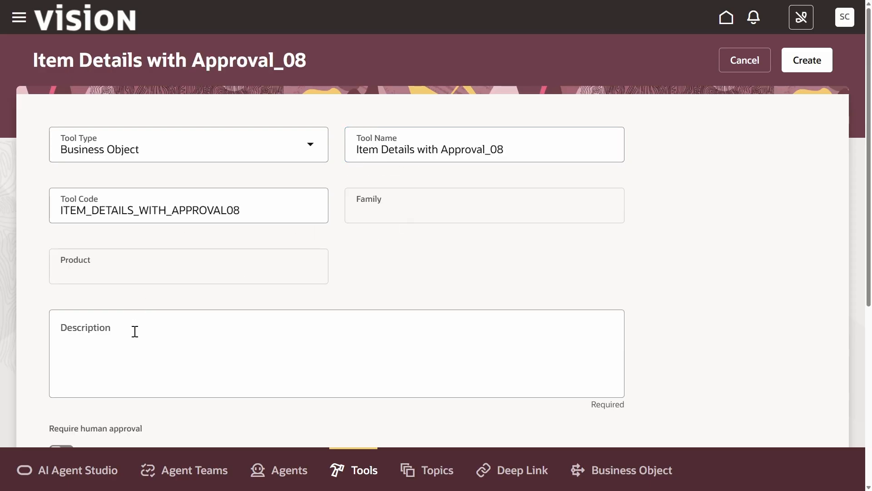
click(99, 324)
text(Tool to fetch item details)
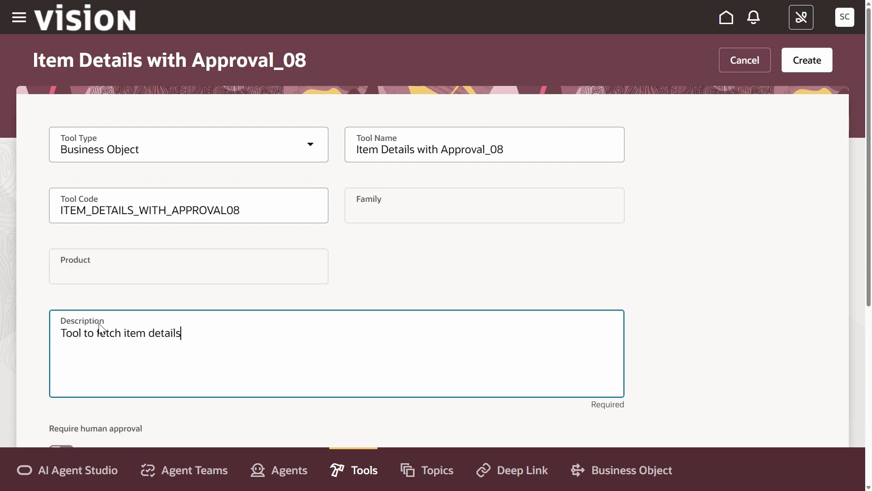
- Enable human approval with the message Do you need item operational attribute and Yes and no actions
click(789, 345)
scroll(788, 345, down, 3)
click(64, 309)
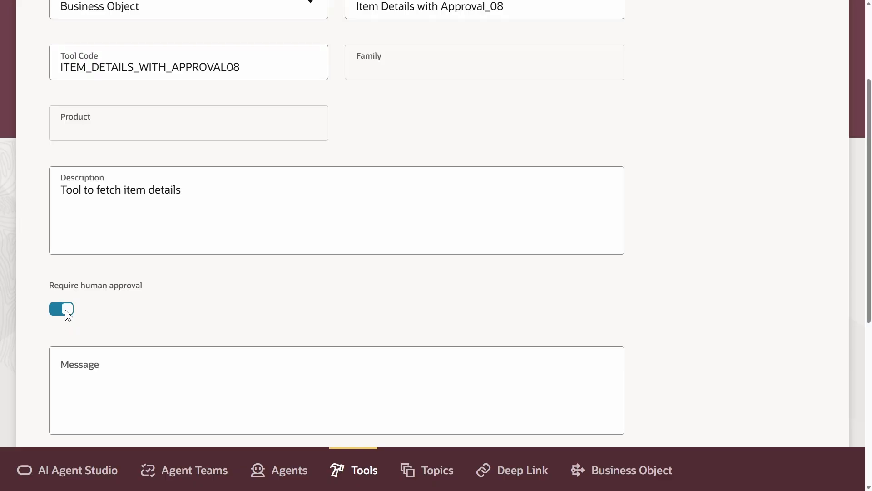
scroll(71, 170, down, 3)
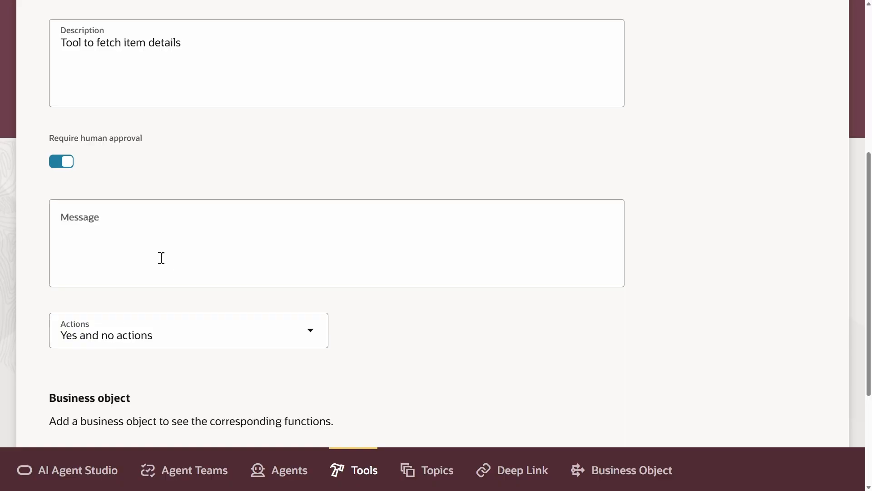
click(143, 249)
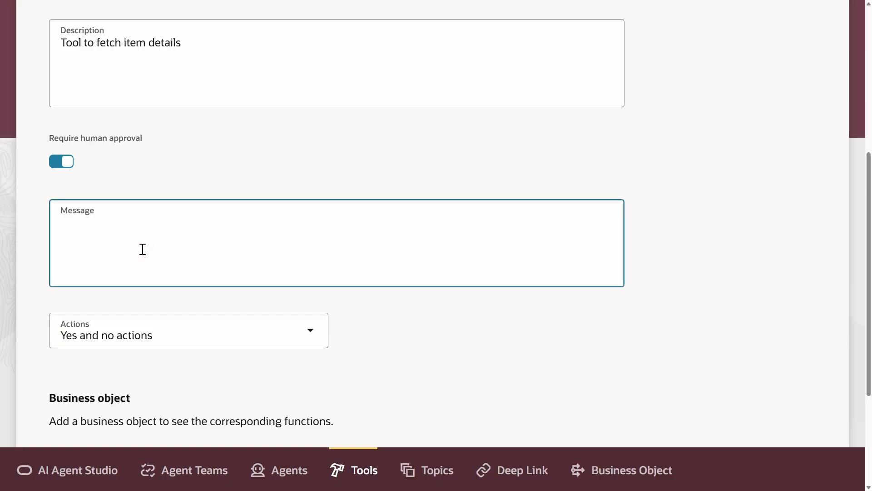
text(Do you need item operational attribute’)
click(195, 341)
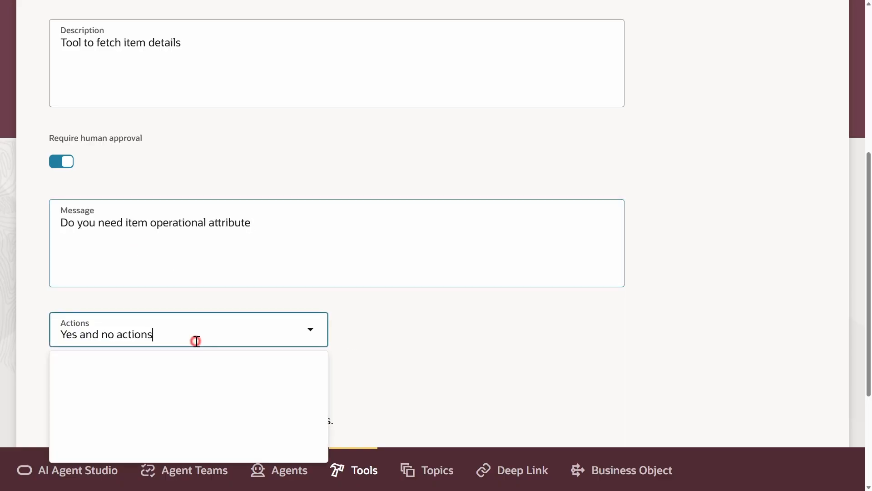
click(155, 276)
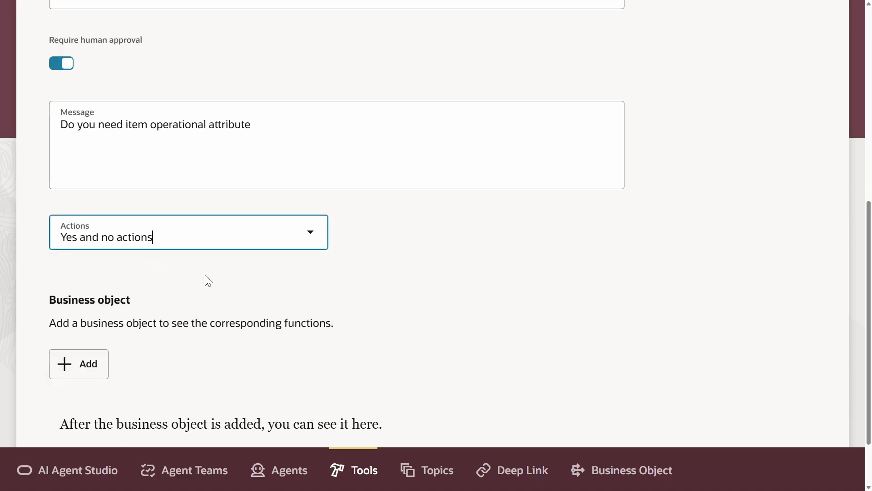
- Search for Item%Oper% and add the Item Operational Attributes business object to the tool
click(99, 365)
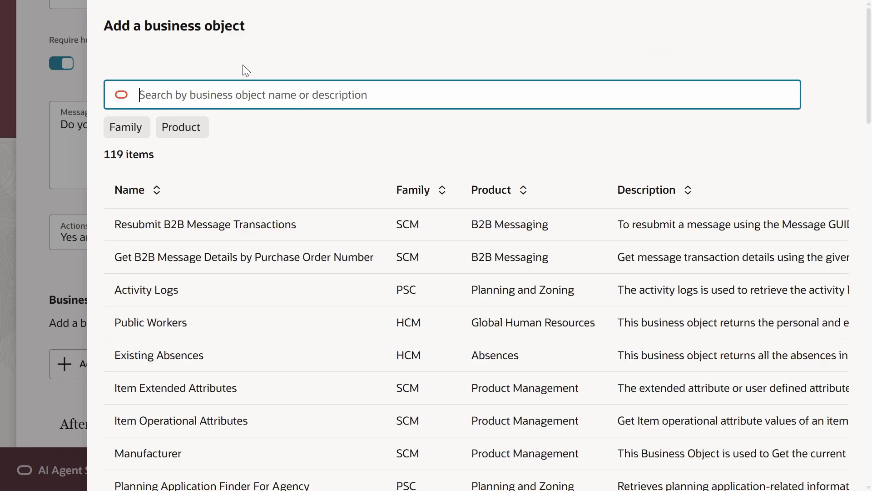
click(211, 82)
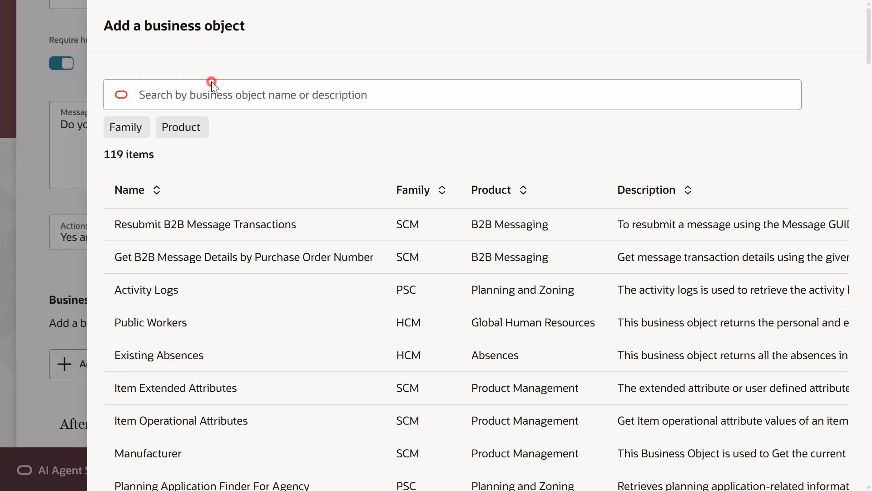
text(Item%Oper%)
key(Return)
click(338, 232)
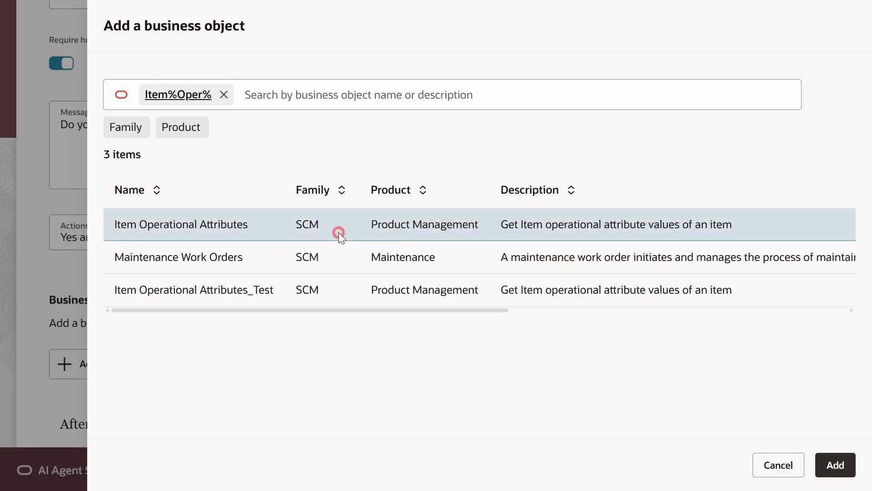
click(835, 465)
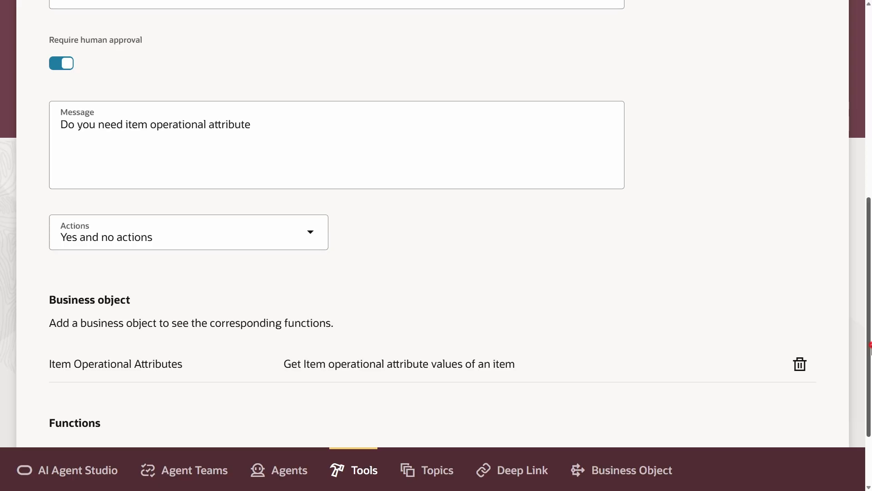
- Create the Item Details with Approval_08 tool and open the Agent Teams page
scroll(870, 347, down, 2)
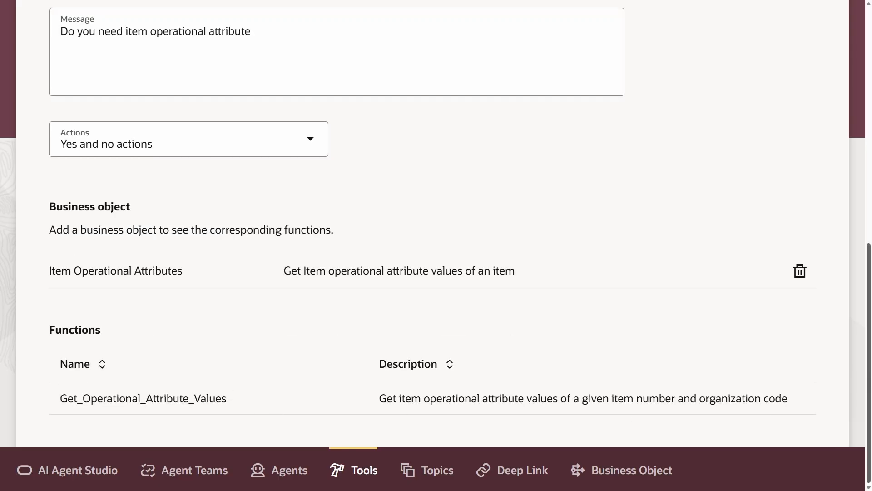
drag(870, 373, 869, 137)
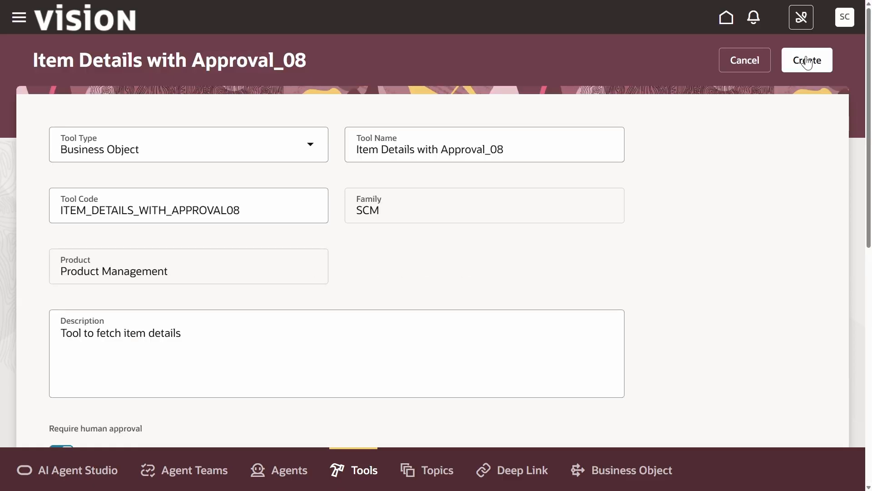
click(806, 61)
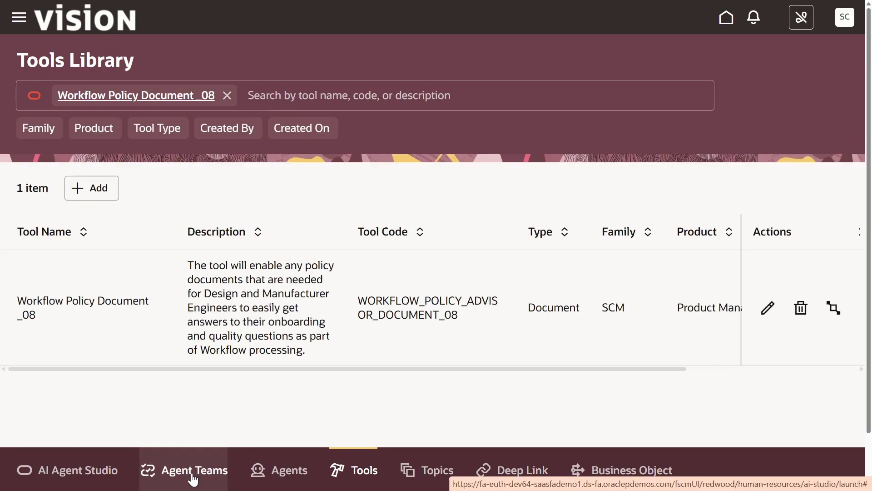
click(220, 476)
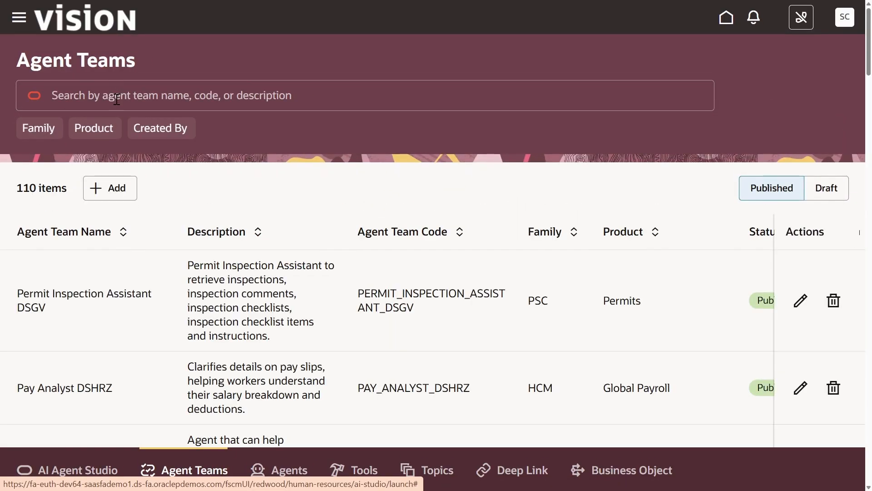
- Find and open the draft Workflow Policy Advisor _08 agent team for editing and expand its tools
click(117, 99)
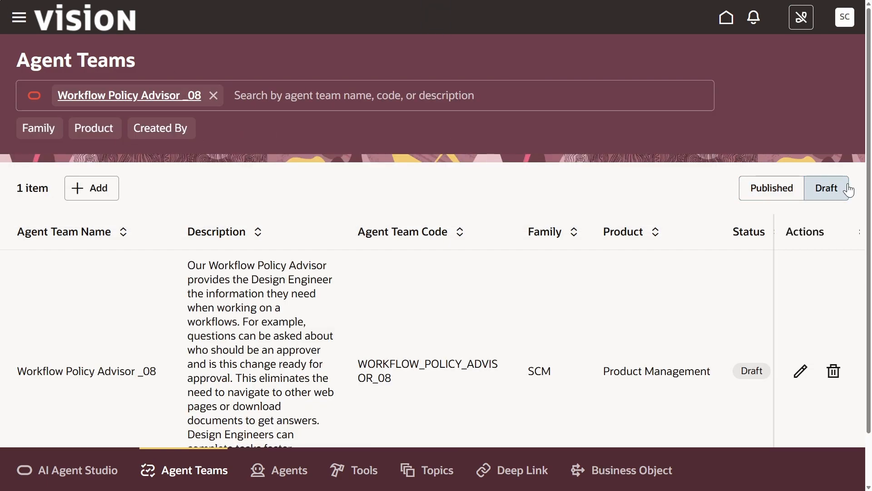
click(796, 382)
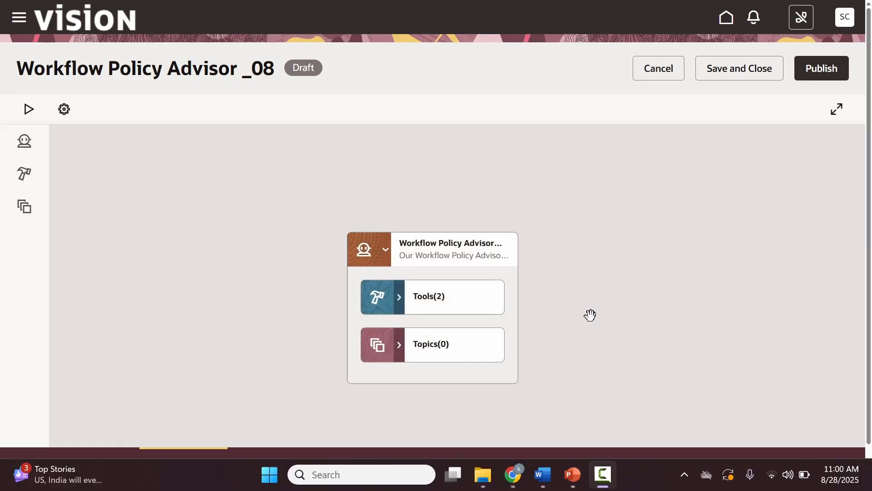
click(400, 304)
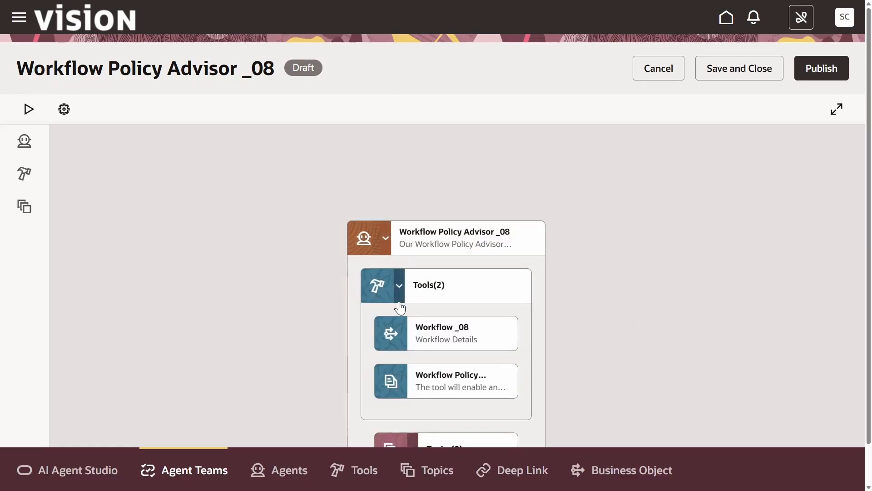
- Search for the Item Details with Approval_08 tool and add it to the team's agent
click(24, 175)
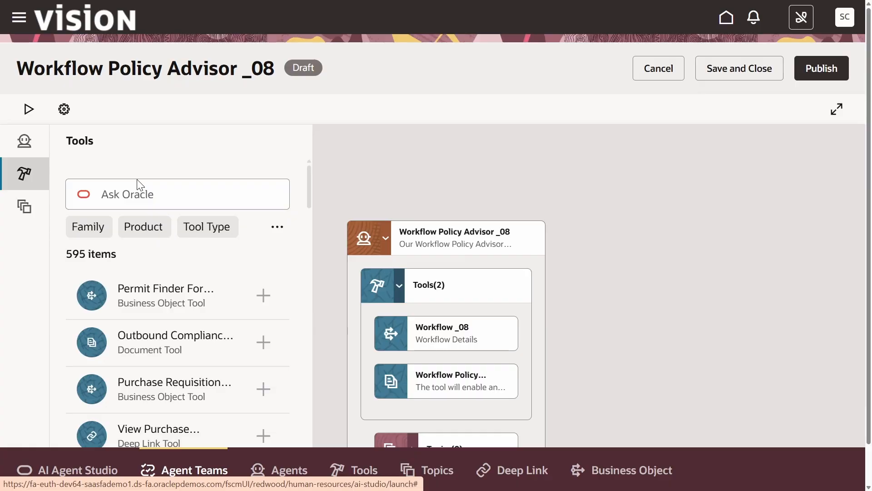
click(129, 189)
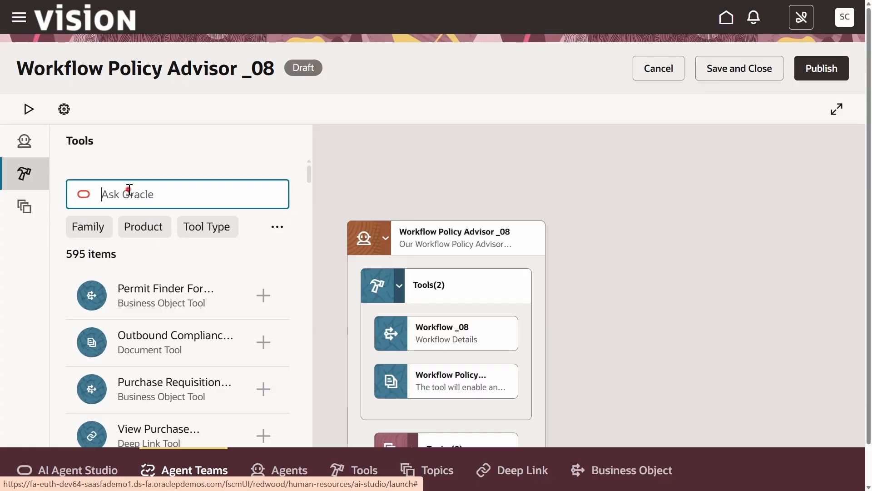
text(Item Details with Approval_08)
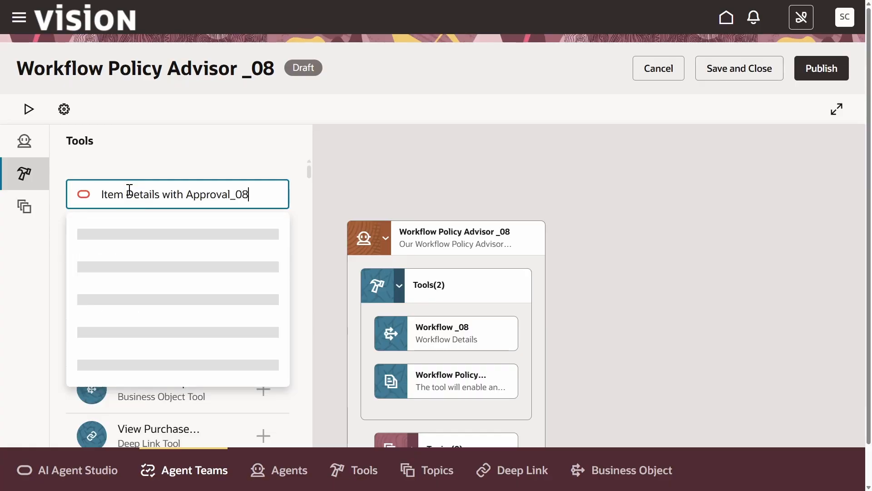
key(Return)
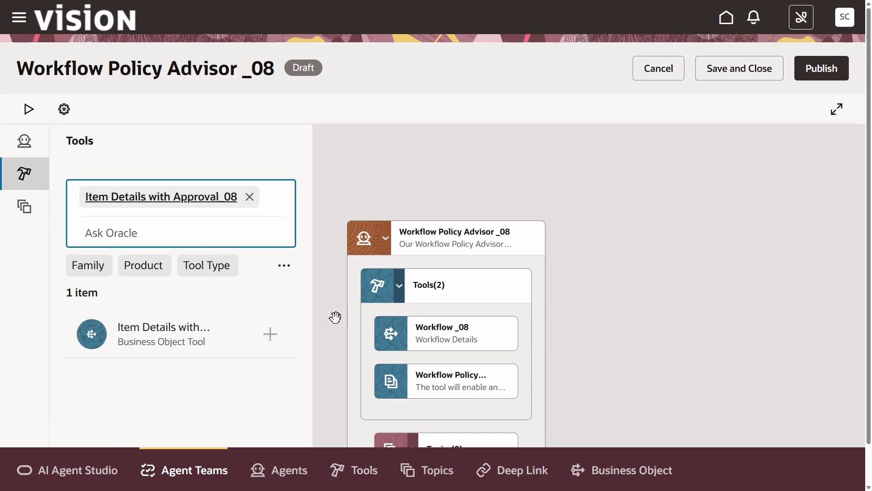
click(379, 301)
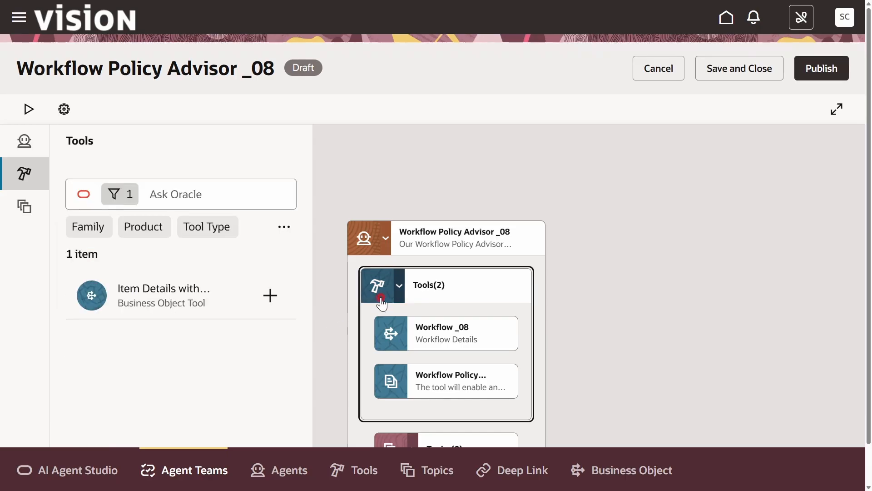
click(269, 300)
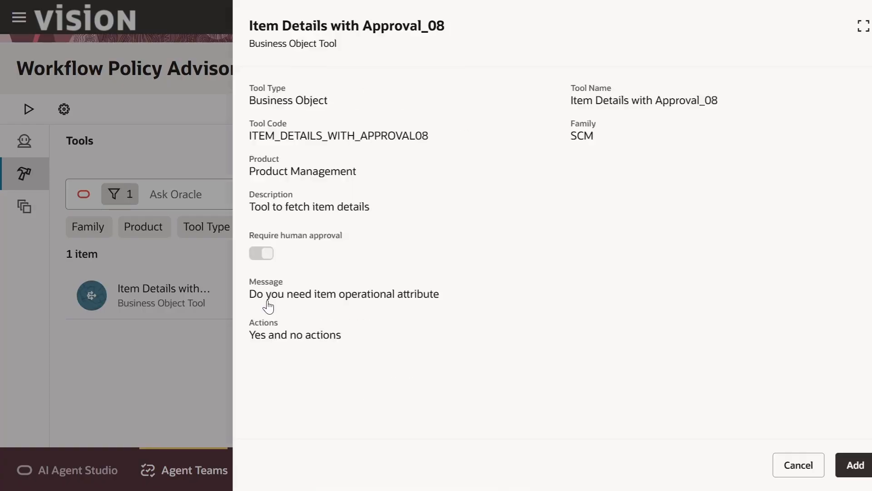
click(831, 471)
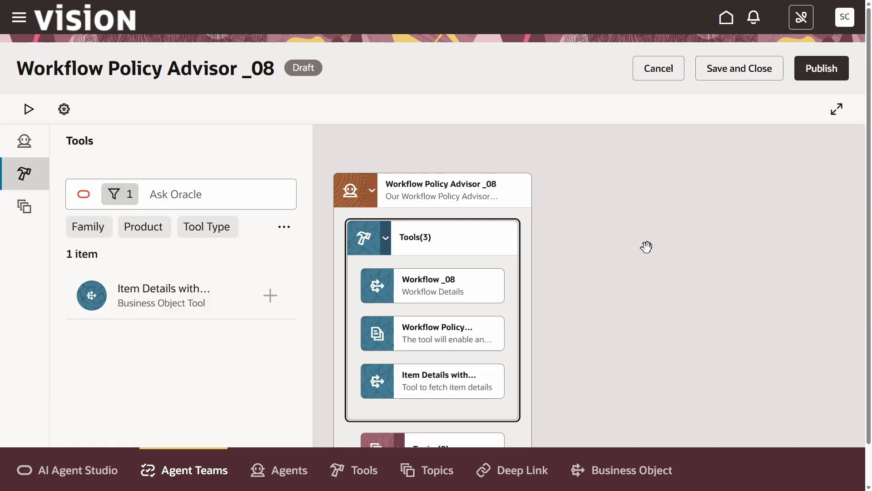
- Edit the agent's prompt to add: When user asks about item details use the **Item Details with Approval_08** tool to return information
click(520, 195)
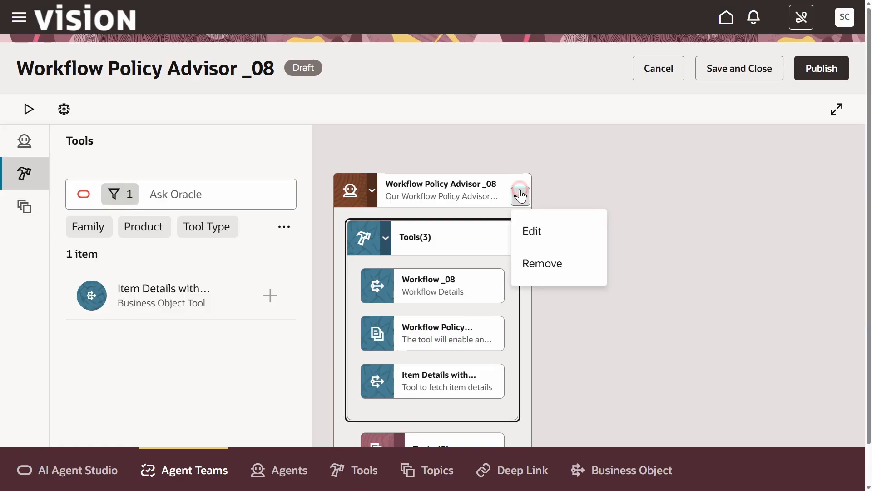
click(534, 230)
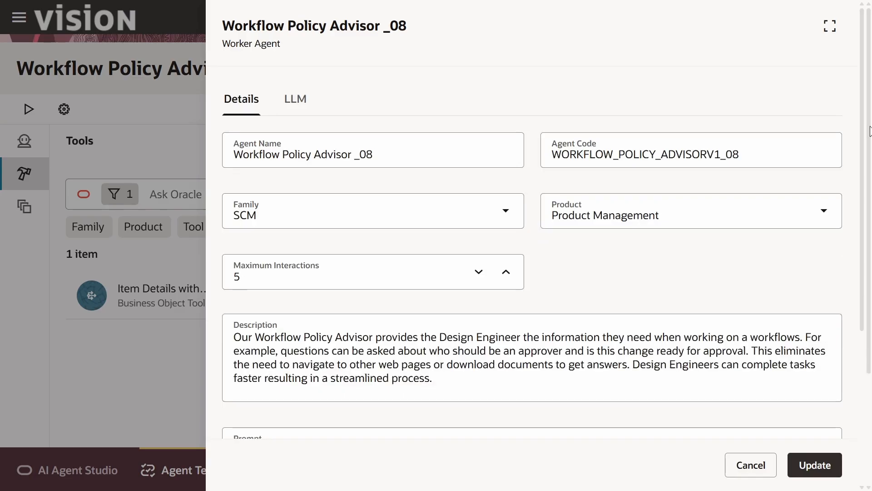
click(859, 101)
scroll(867, 122, down, 5)
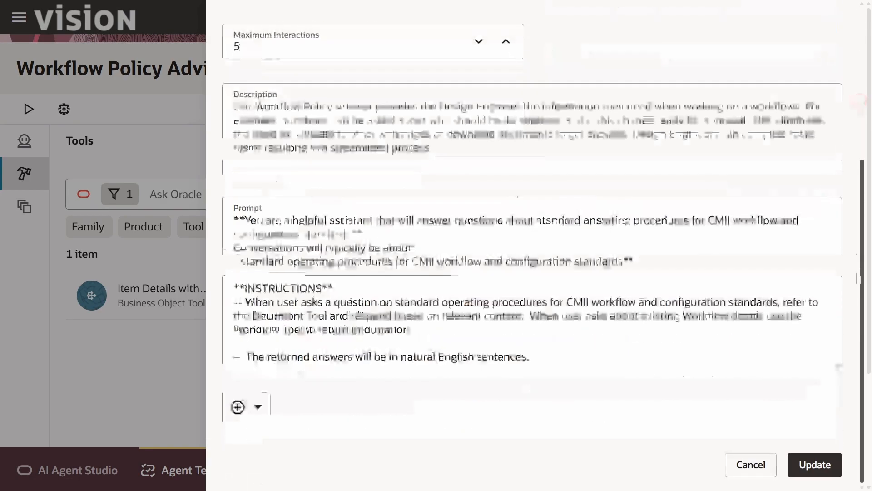
click(450, 327)
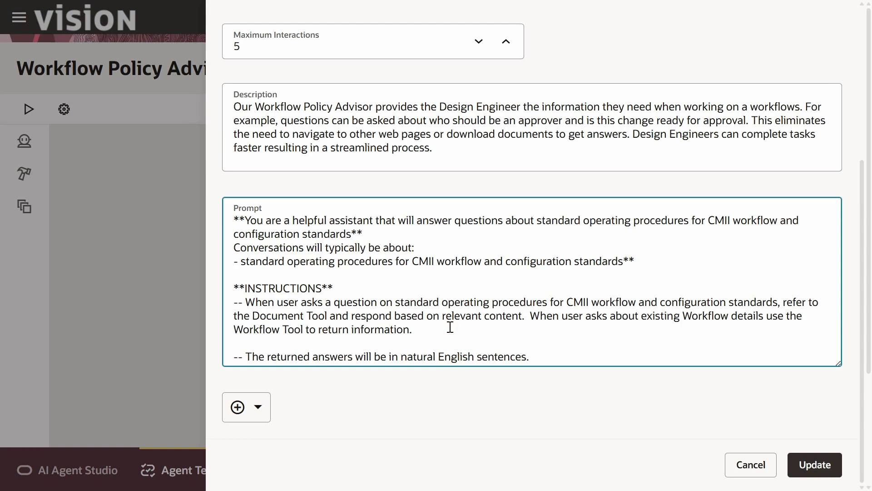
text(When user asks about item details use the **Item Details with Approval_08** tool to return information.)
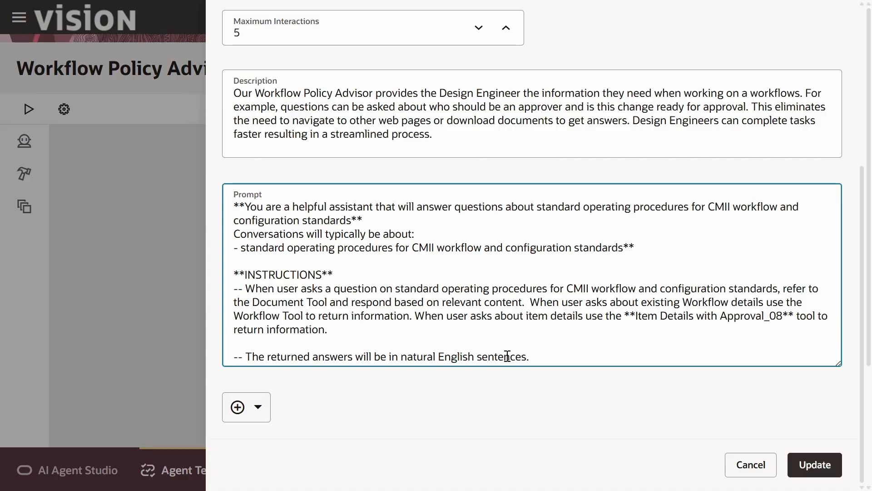
click(811, 464)
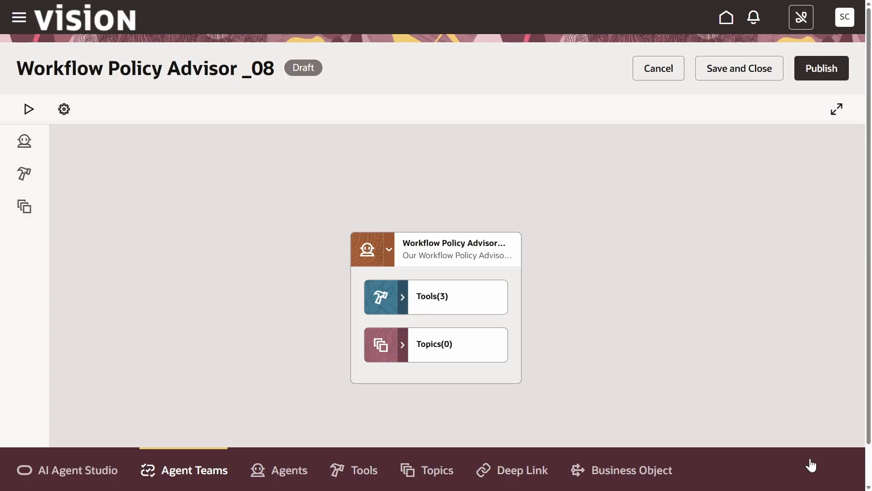
- Publish the agent team and reopen the published Workflow Policy Advisor _08 team
click(822, 72)
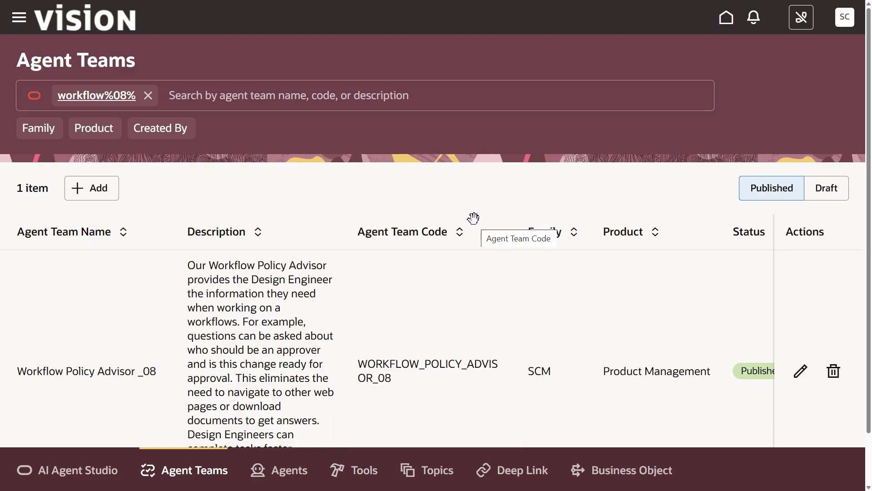
click(801, 378)
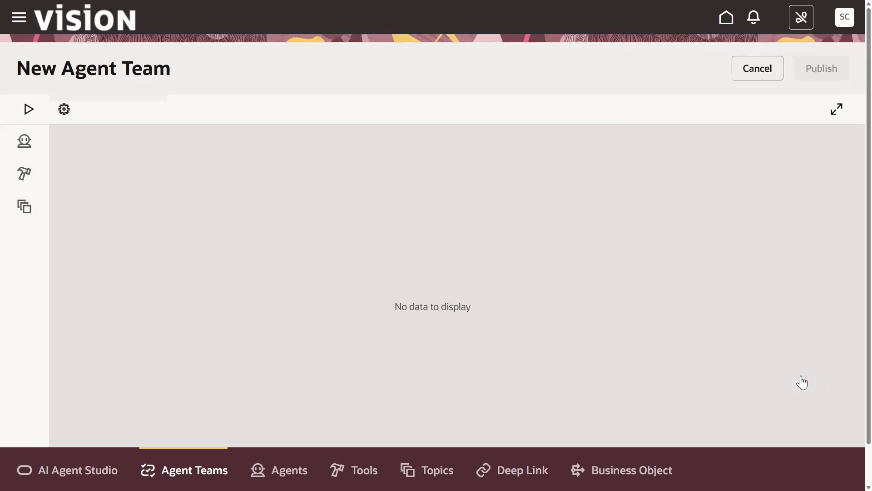
- Start debugging the team and ask: When should you create Engineering Deviation
click(38, 121)
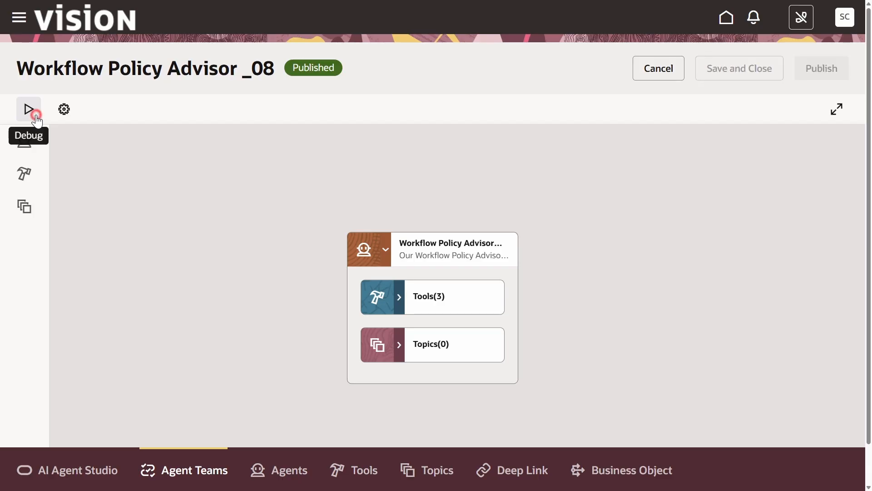
click(27, 111)
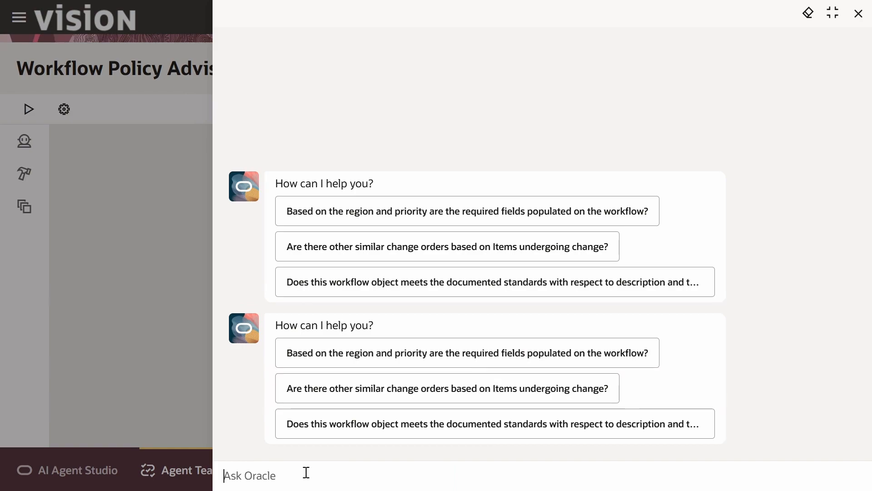
click(306, 473)
click(362, 470)
text(When should you create Engineering Deviation)
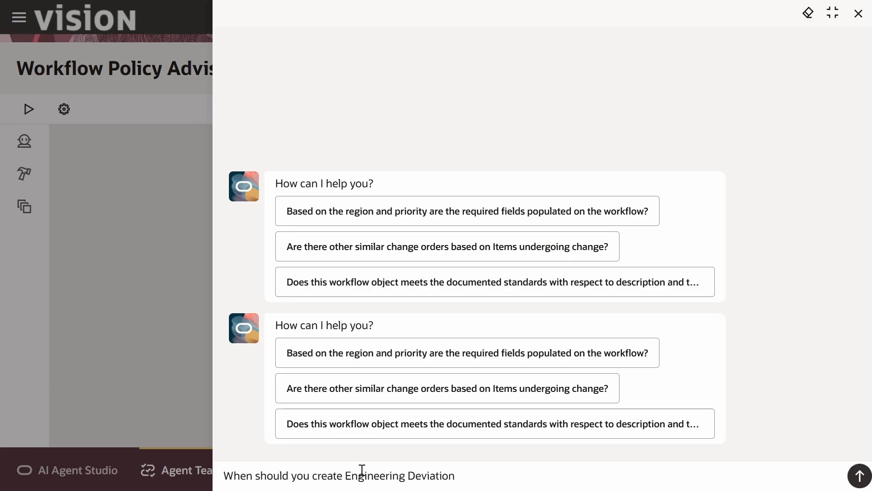
key(Return)
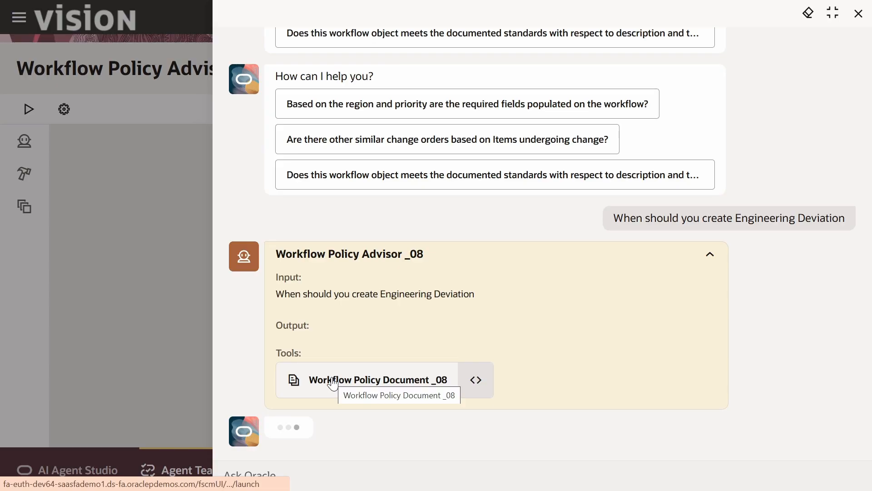
- Inspect the document tool's input and output for the answer, then view its sources
click(485, 385)
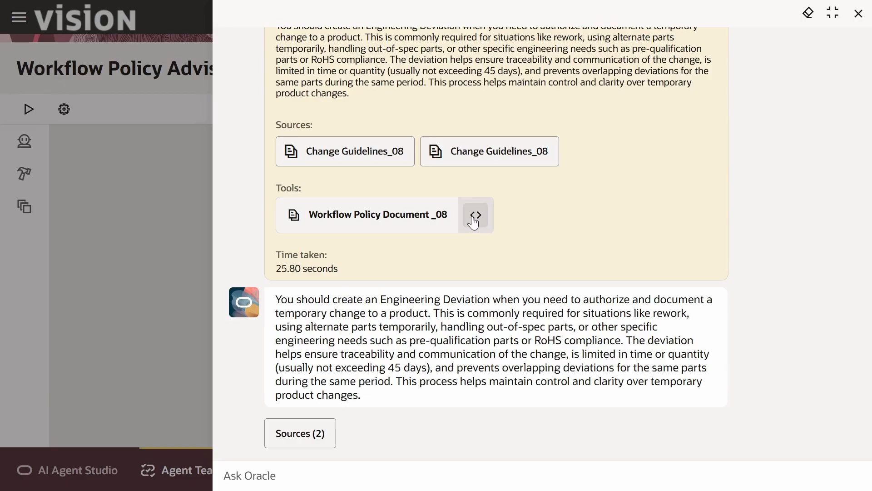
click(473, 223)
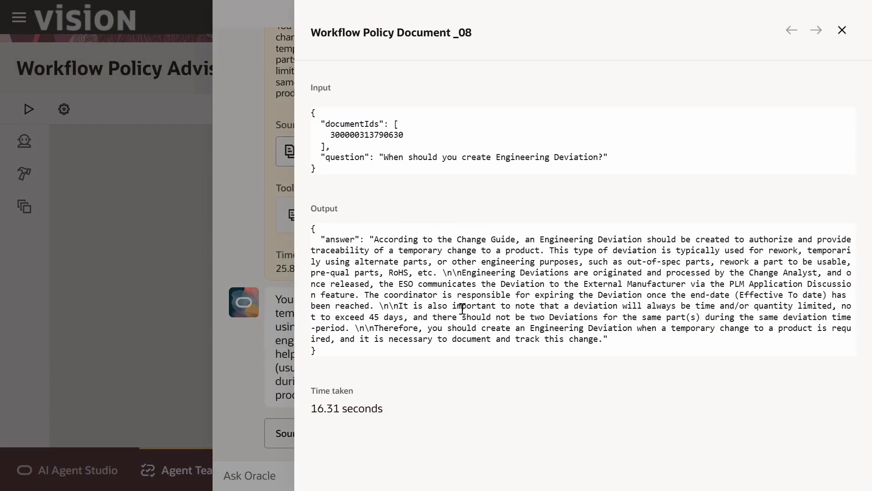
click(842, 30)
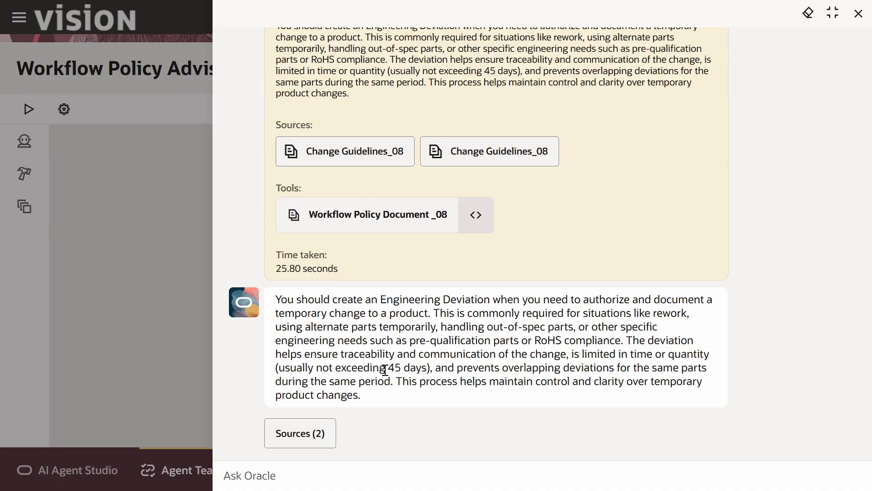
click(318, 431)
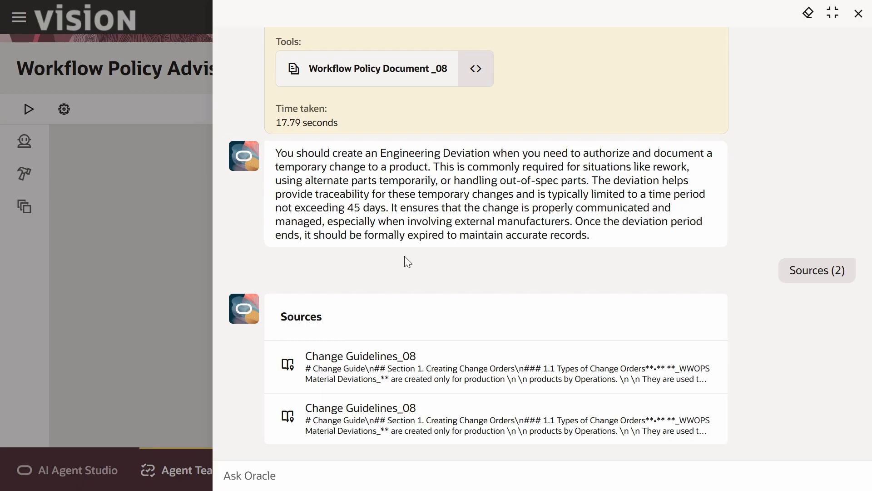
- Ask the agent: Share the details of change order 'PCB Changes'
click(340, 479)
text(Share the details of change order ‘PCB Changes’)
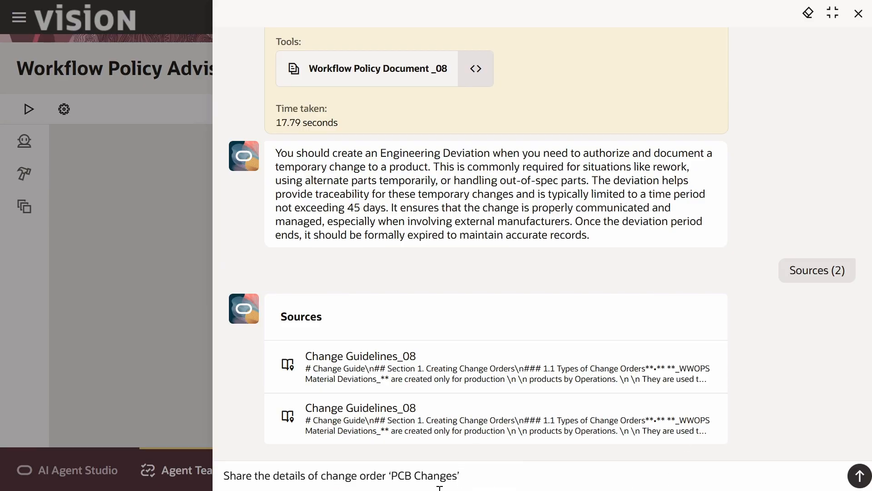
click(860, 476)
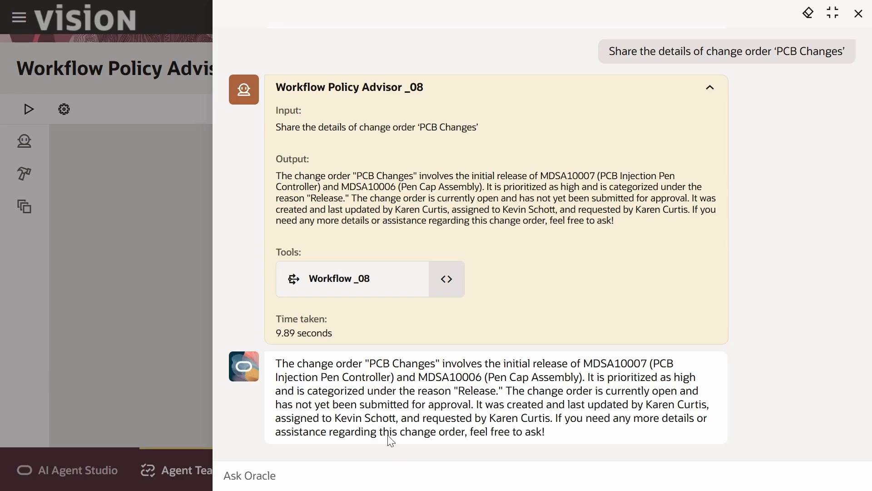
- Ask the agent to list the details of item MDSA10006 in 000 organization and approve with Yes
click(306, 480)
text(List the details of item MDSA10006 in 000 organization)
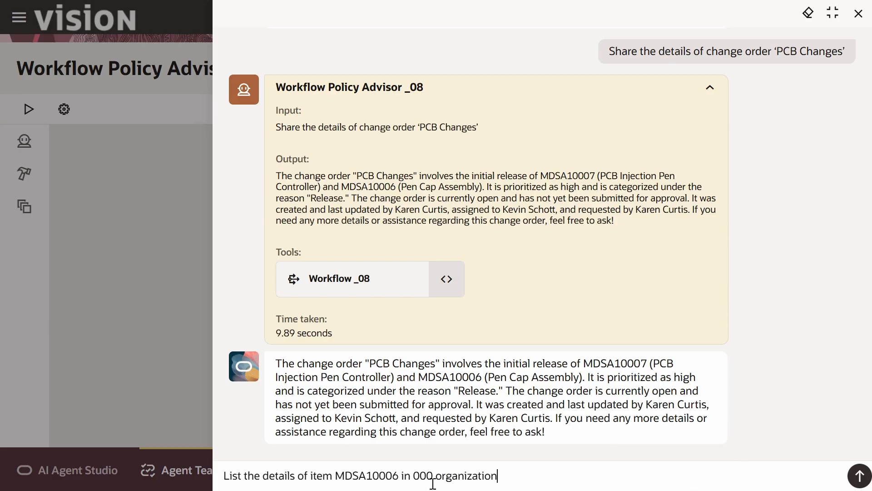
click(862, 476)
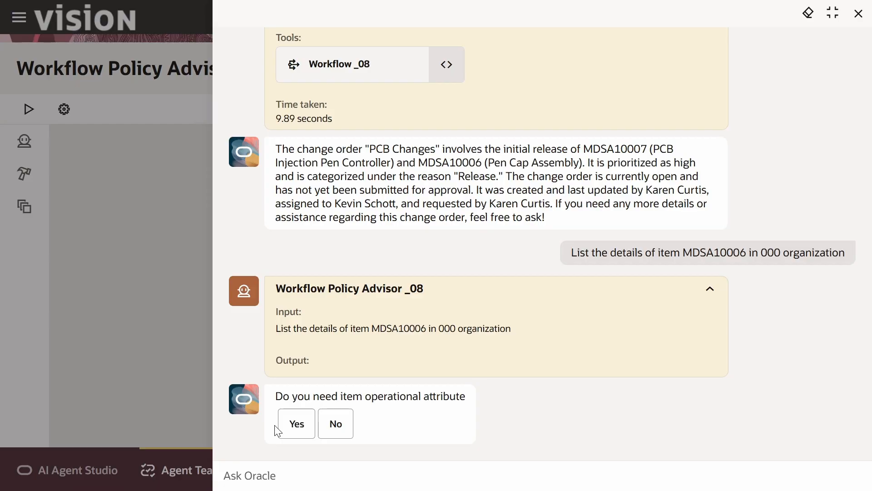
click(296, 427)
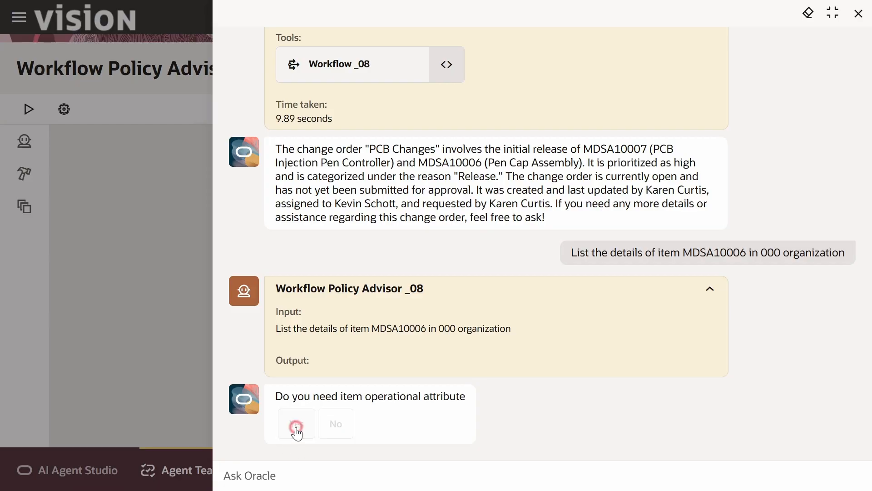